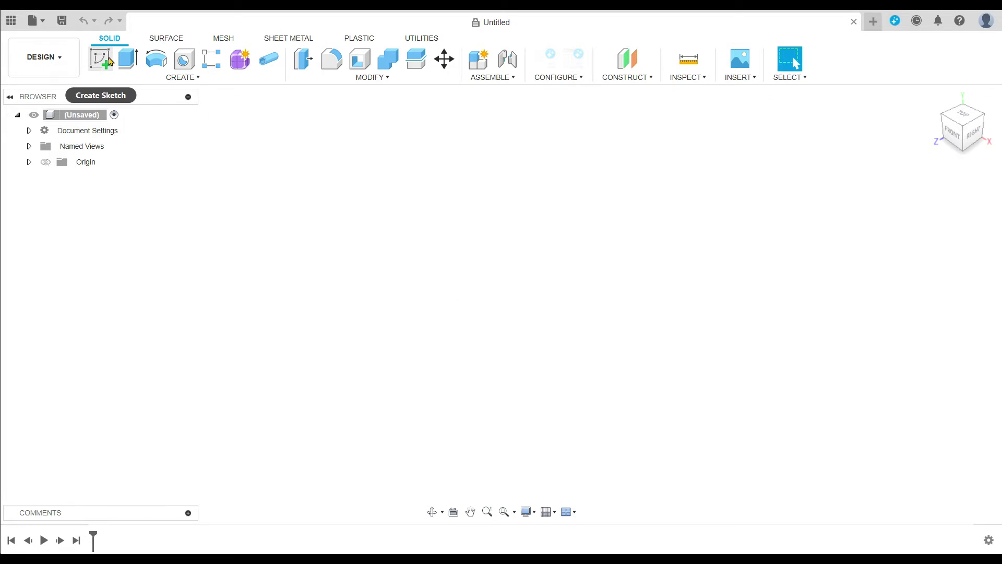
Step: Sketch an 8 by 1 inch rectangle from the origin on the front plane and fit it in view
{"action": "left_click", "coordinate": [99, 59]}
{"action": "left_click", "coordinate": [453, 250]}
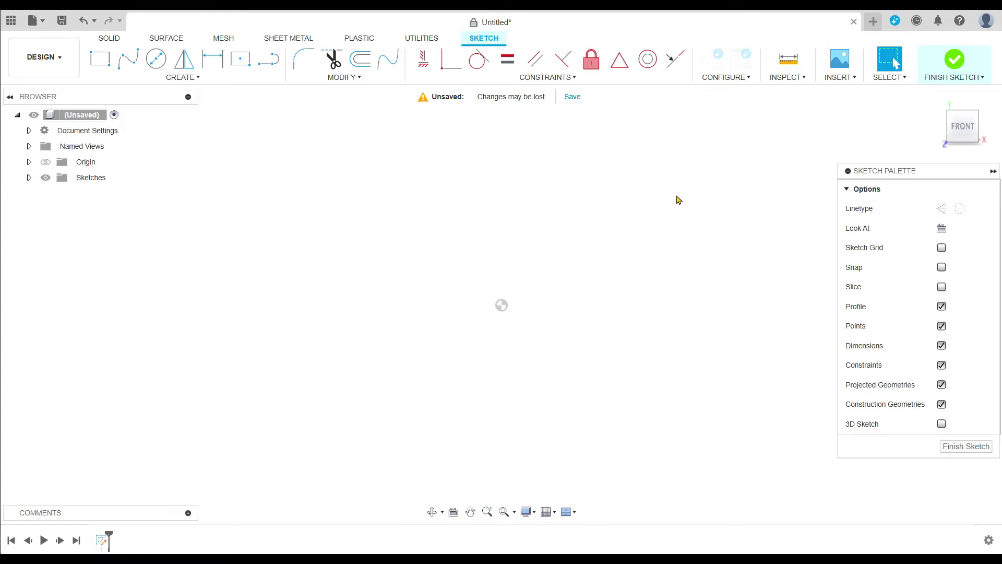
{"action": "left_click", "coordinate": [107, 62]}
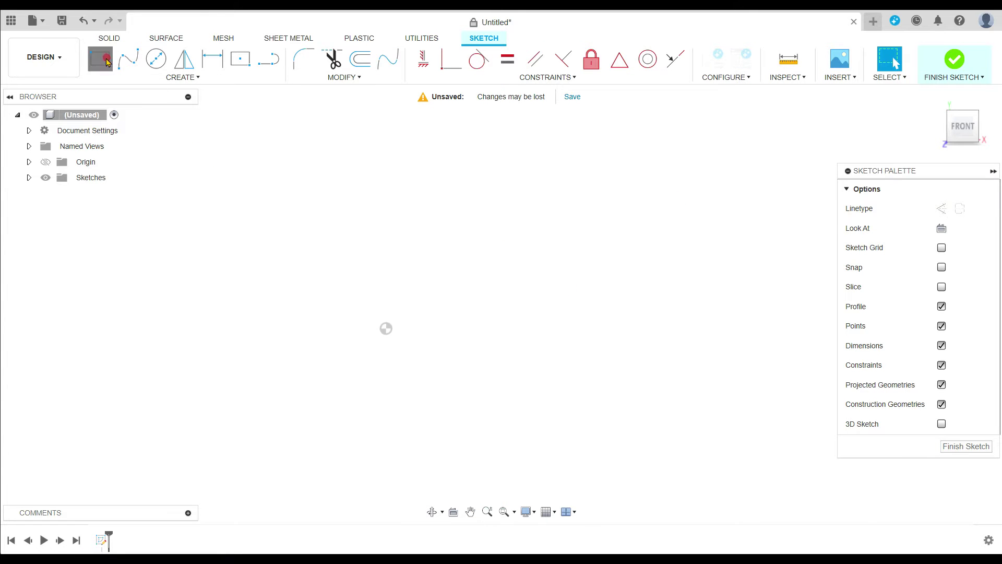
{"action": "left_click", "coordinate": [386, 328]}
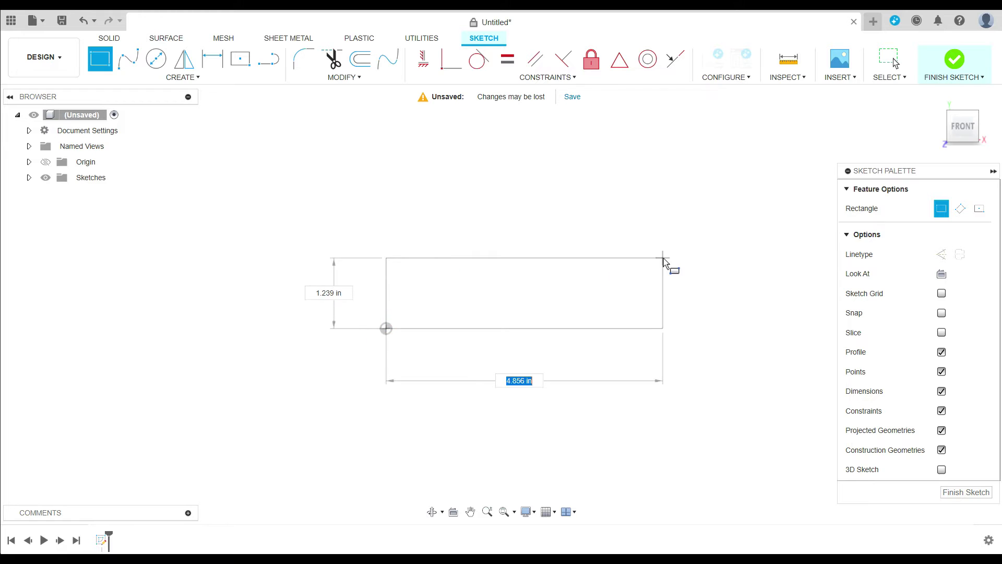
{"action": "type", "text": "8"}
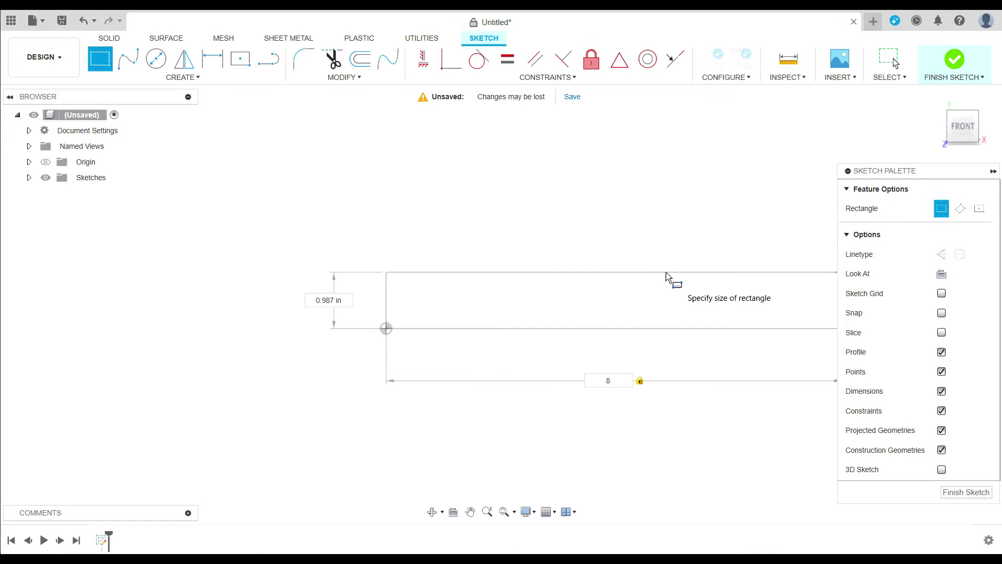
{"action": "key", "text": "Tab"}
{"action": "type", "text": "1"}
{"action": "key", "text": "Return"}
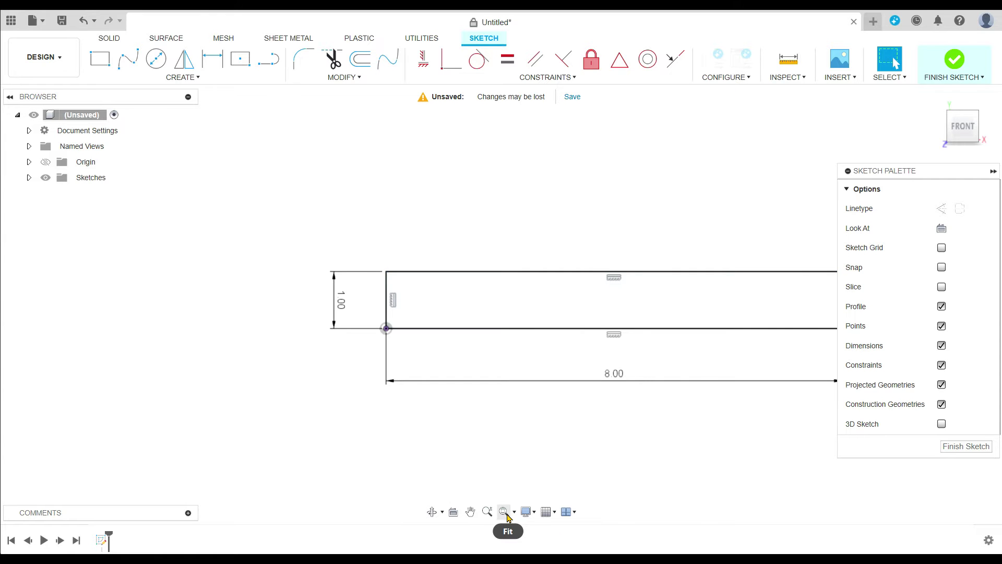
{"action": "left_click", "coordinate": [505, 514]}
{"action": "middle_click_drag", "start_coordinate": [548, 459], "coordinate": [450, 440]}
{"action": "scroll", "coordinate": [453, 445], "scroll_direction": "down", "scroll_amount": 2}
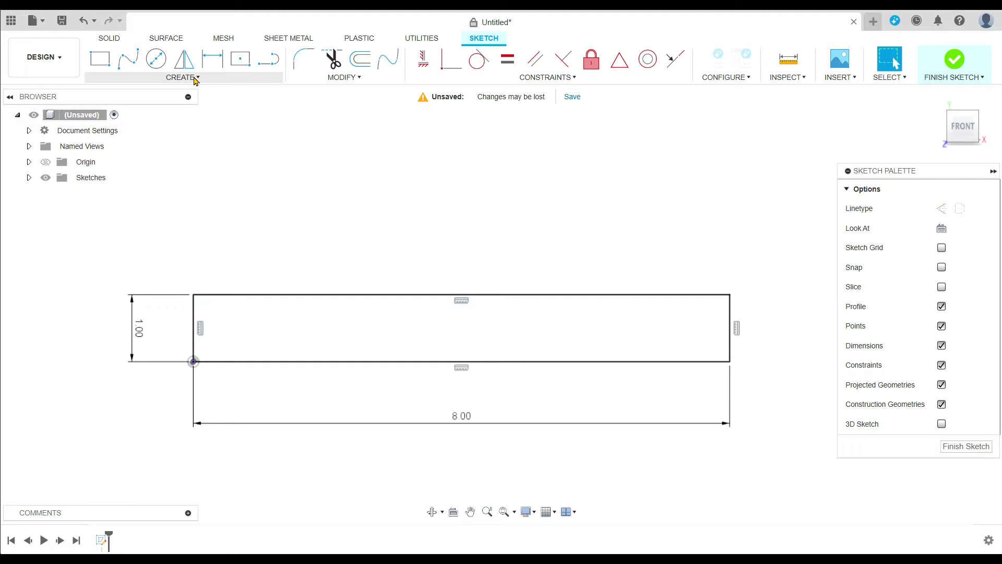
{"action": "left_click", "coordinate": [195, 79]}
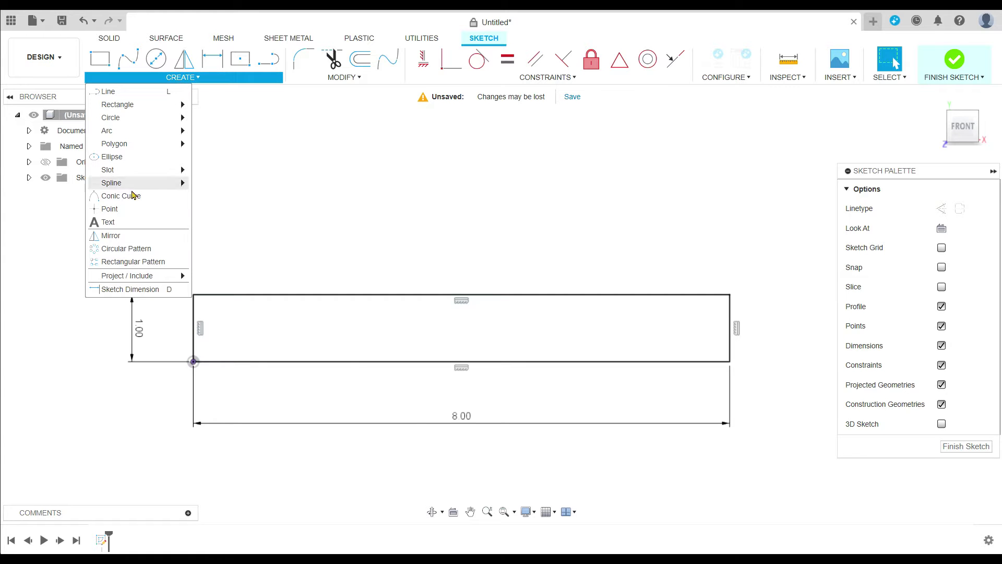
Step: Add Text On Path text using the rectangle's top edge as the path, previewing Sample Text
{"action": "left_click", "coordinate": [128, 223]}
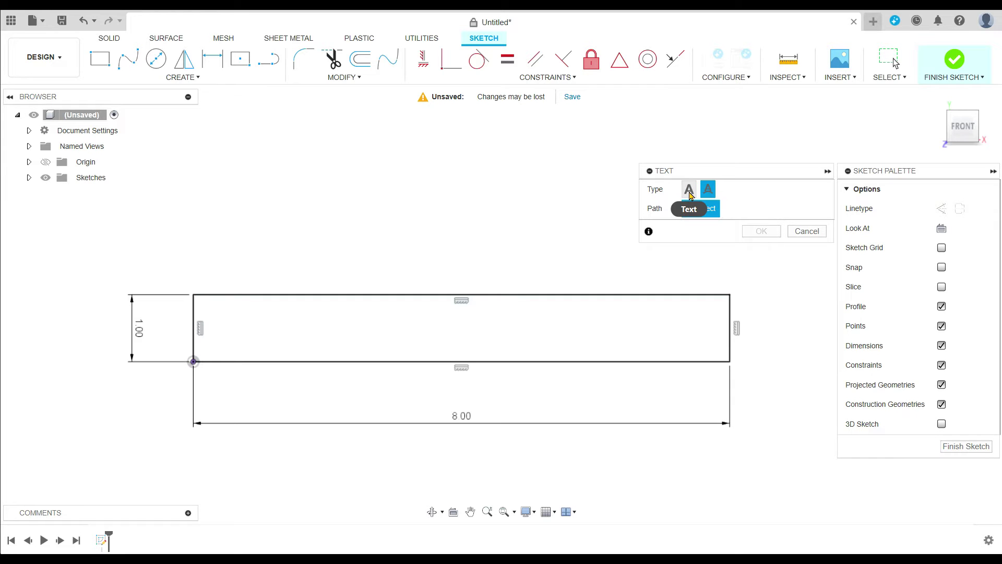
{"action": "left_click", "coordinate": [689, 190]}
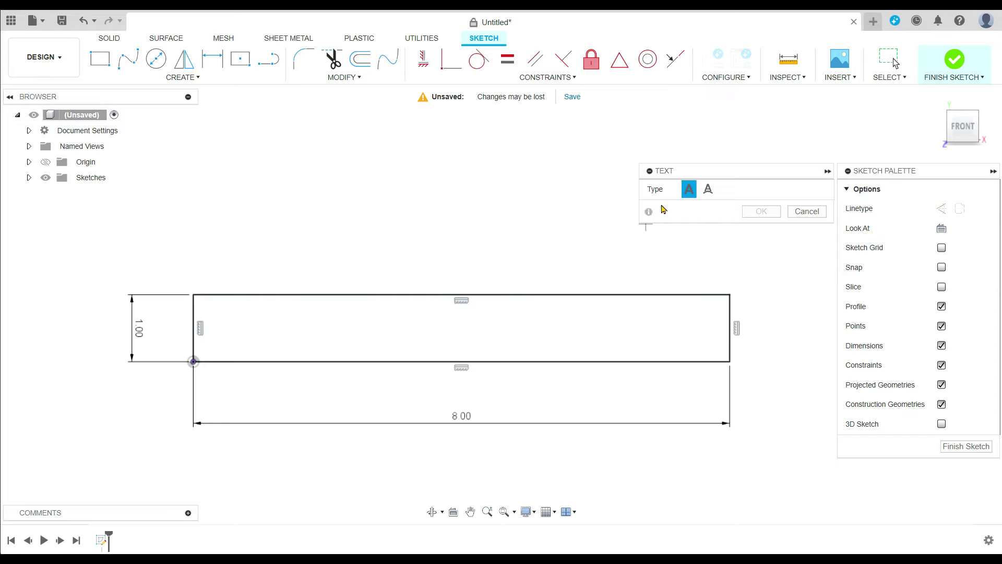
{"action": "left_click", "coordinate": [707, 195]}
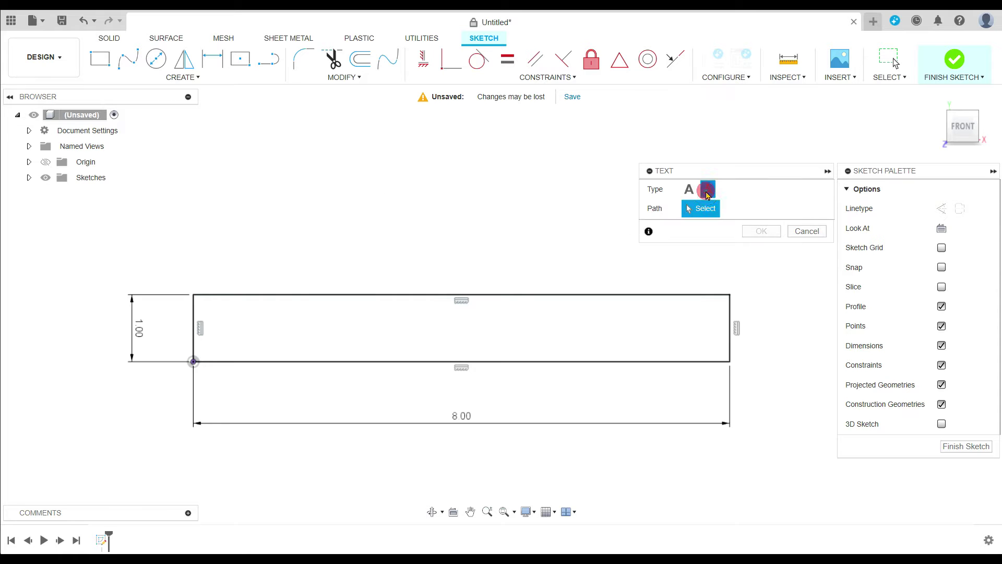
{"action": "left_click", "coordinate": [449, 295]}
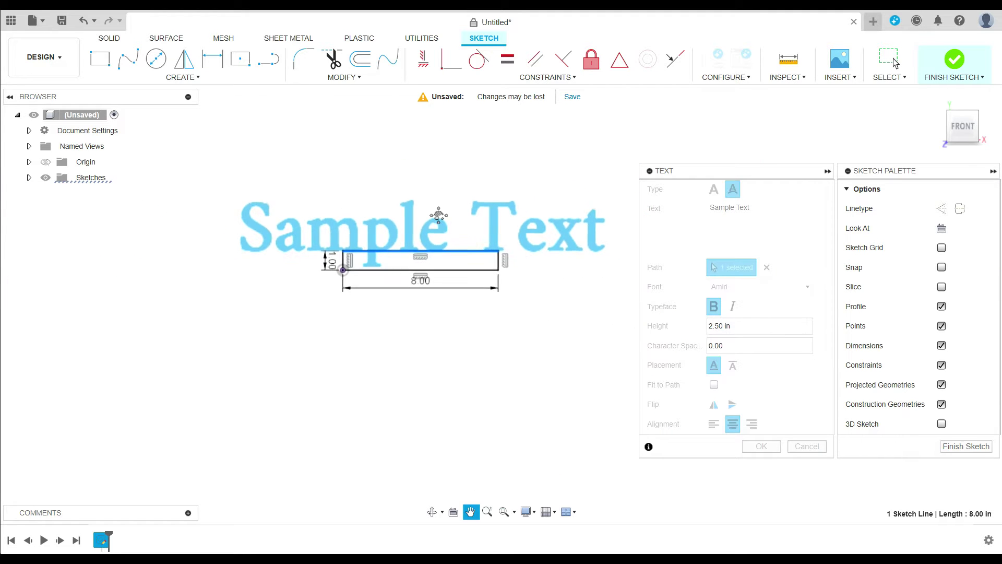
{"action": "scroll", "coordinate": [387, 329], "scroll_direction": "down", "scroll_amount": 1}
{"action": "scroll", "coordinate": [403, 346], "scroll_direction": "up", "scroll_amount": 3}
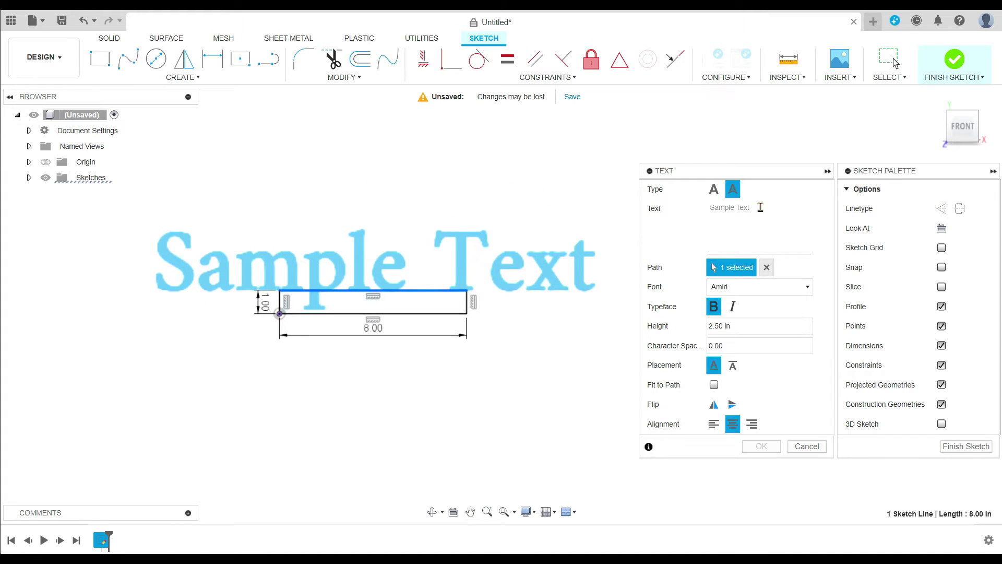
{"action": "left_click", "coordinate": [753, 206]}
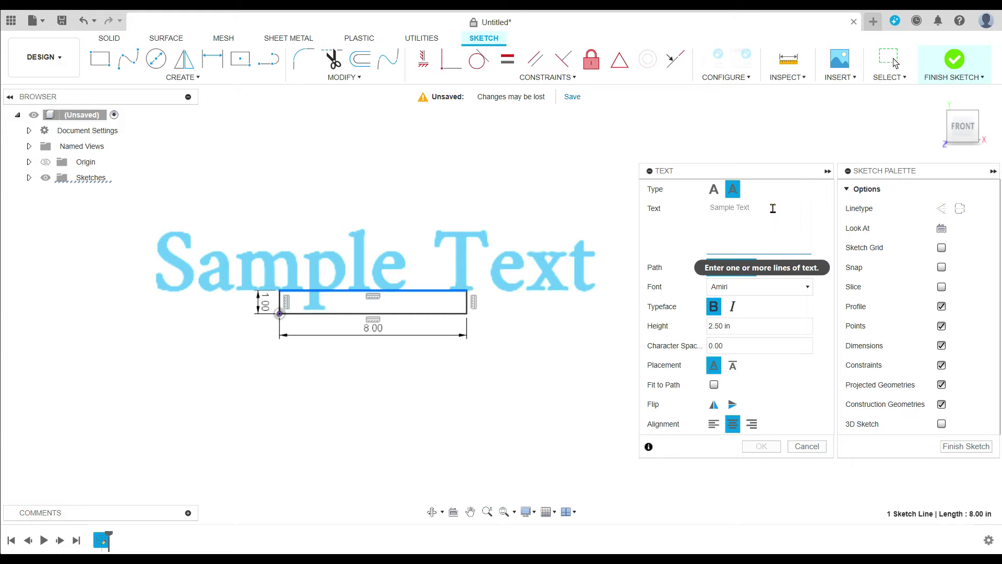
Step: Replace the placeholder with 'TEST' and recentre the text and rectangle in view
{"action": "left_click", "coordinate": [750, 215]}
{"action": "type", "text": "TEST"}
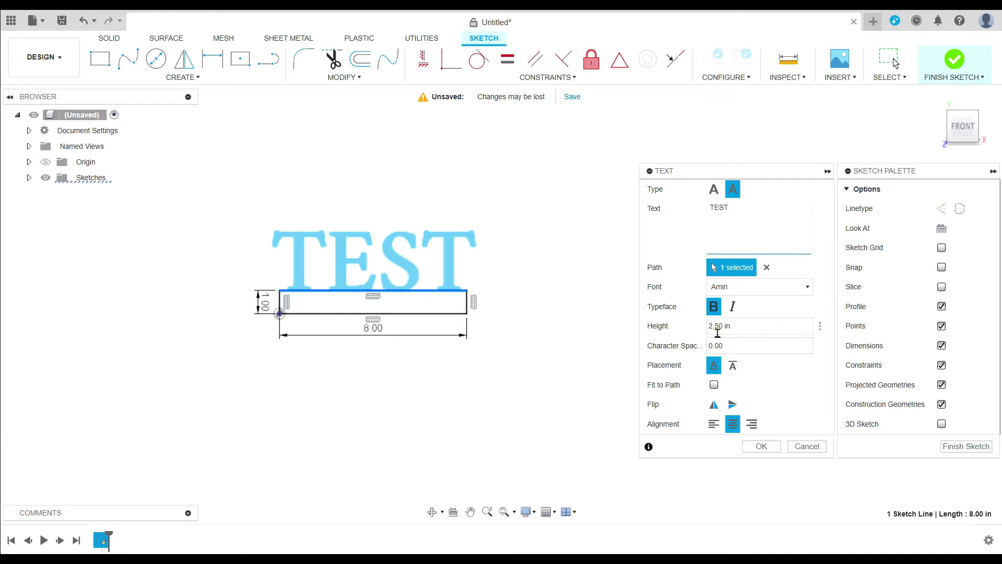
{"action": "scroll", "coordinate": [498, 290], "scroll_direction": "up", "scroll_amount": 2}
{"action": "middle_click_drag", "start_coordinate": [504, 277], "coordinate": [604, 300]}
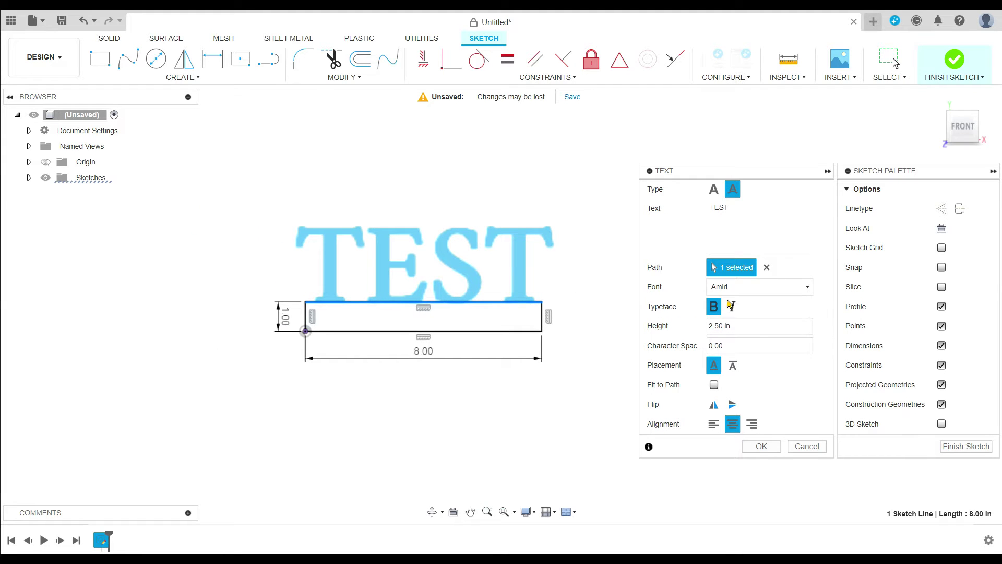
{"action": "scroll", "coordinate": [749, 287], "scroll_direction": "down", "scroll_amount": 1}
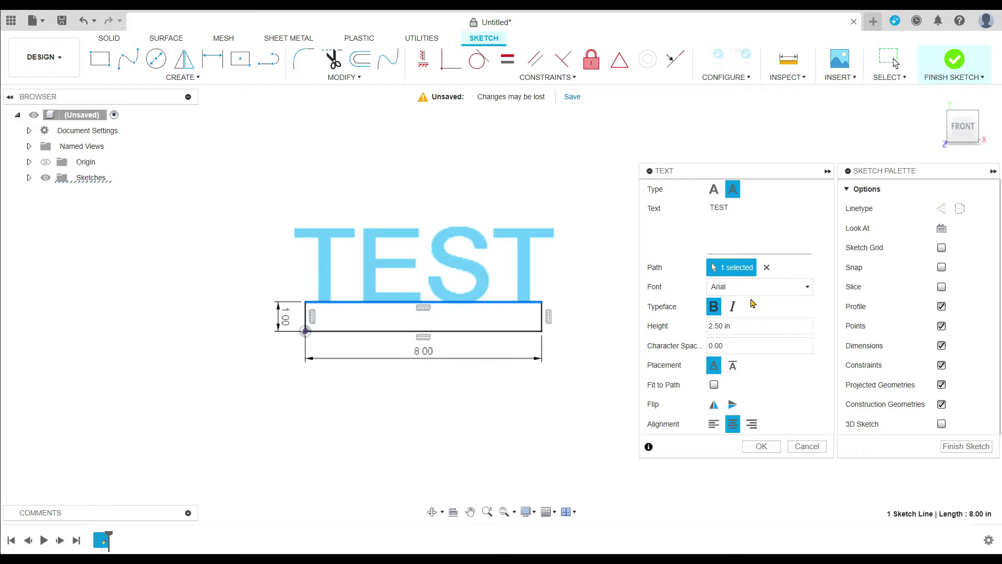
{"action": "scroll", "coordinate": [752, 287], "scroll_direction": "up", "scroll_amount": 1}
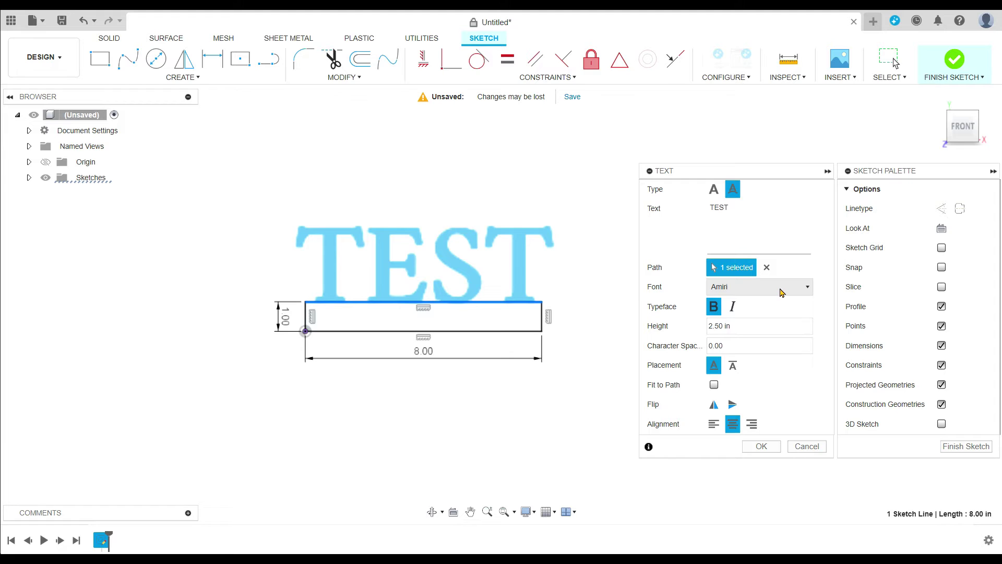
Step: Step through the font list to Bodoni MT and confirm the TEST text
{"action": "scroll", "coordinate": [782, 292], "scroll_direction": "down", "scroll_amount": 5}
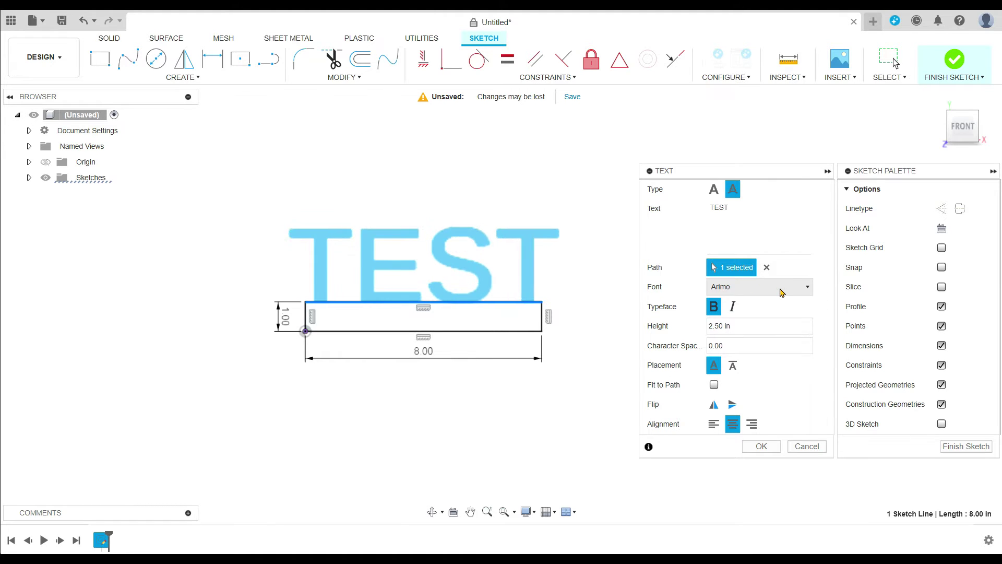
{"action": "scroll", "coordinate": [782, 292], "scroll_direction": "down", "scroll_amount": 2}
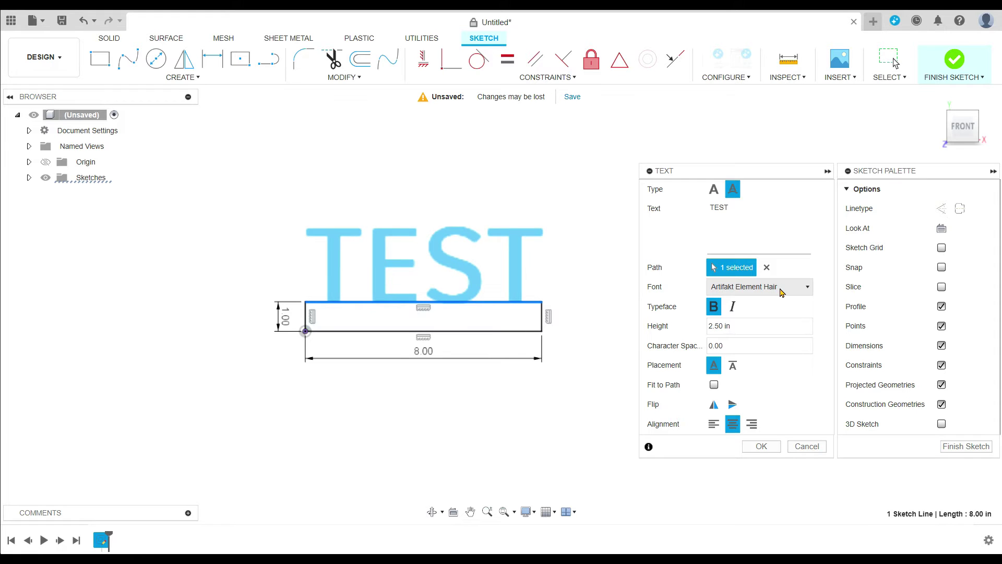
{"action": "scroll", "coordinate": [781, 293], "scroll_direction": "down", "scroll_amount": 1}
{"action": "scroll", "coordinate": [781, 293], "scroll_direction": "down", "scroll_amount": 3}
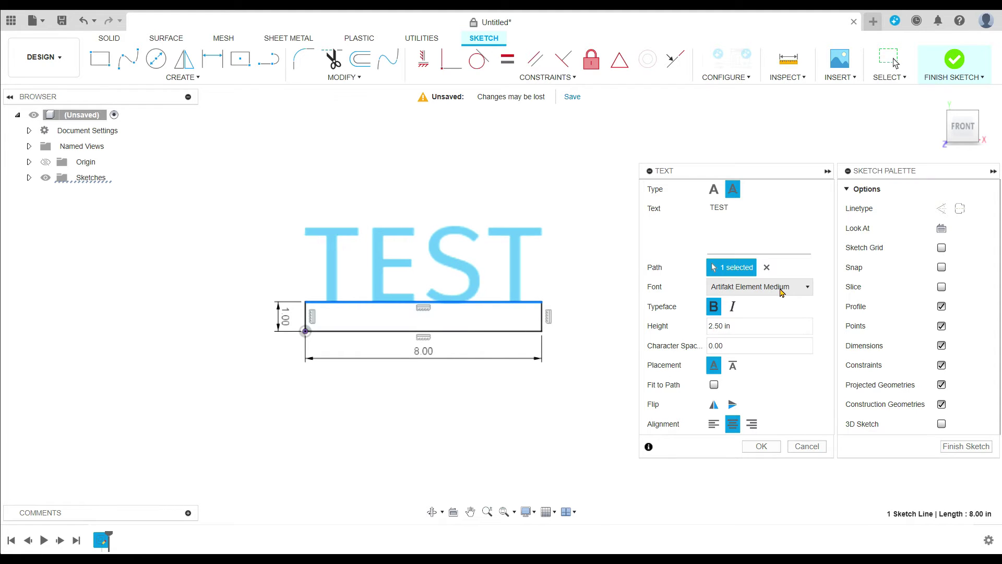
{"action": "scroll", "coordinate": [781, 293], "scroll_direction": "down", "scroll_amount": 4}
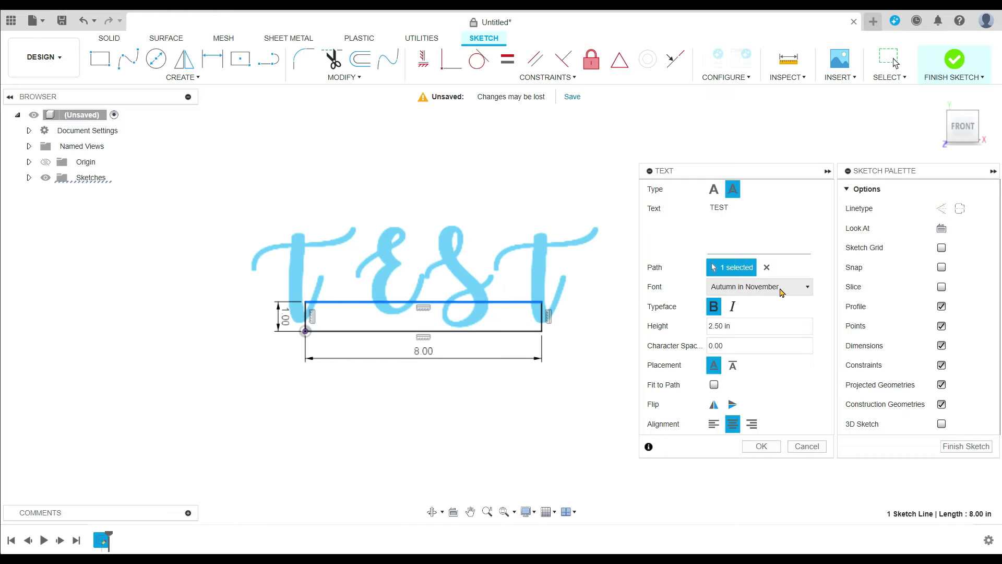
{"action": "scroll", "coordinate": [781, 292], "scroll_direction": "down", "scroll_amount": 4}
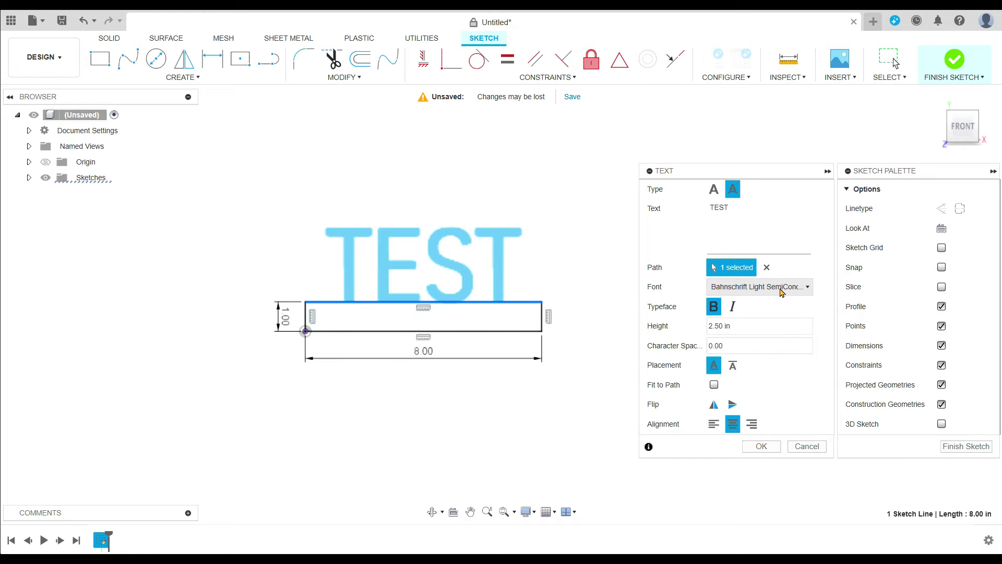
{"action": "scroll", "coordinate": [781, 292], "scroll_direction": "down", "scroll_amount": 4}
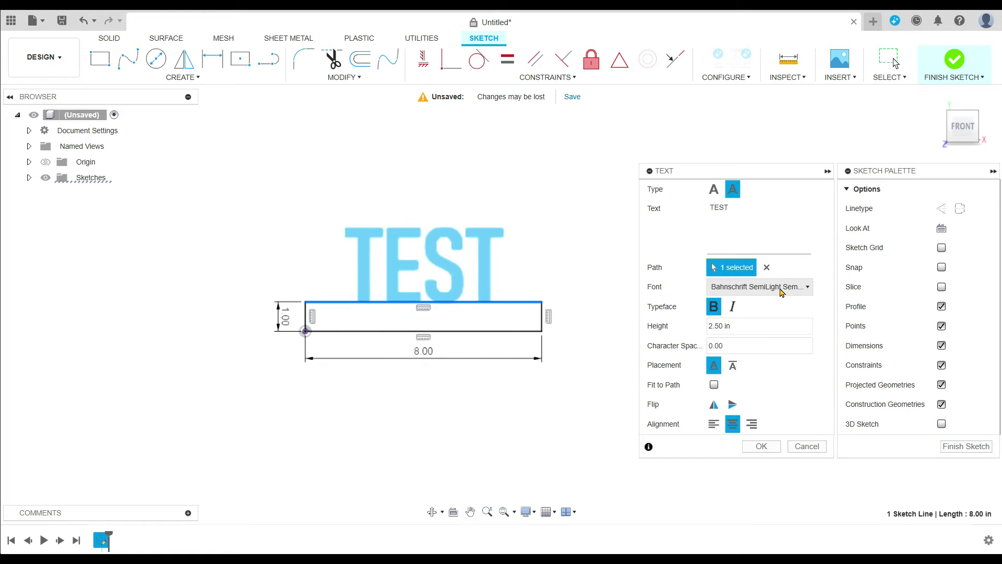
{"action": "scroll", "coordinate": [782, 293], "scroll_direction": "down", "scroll_amount": 4}
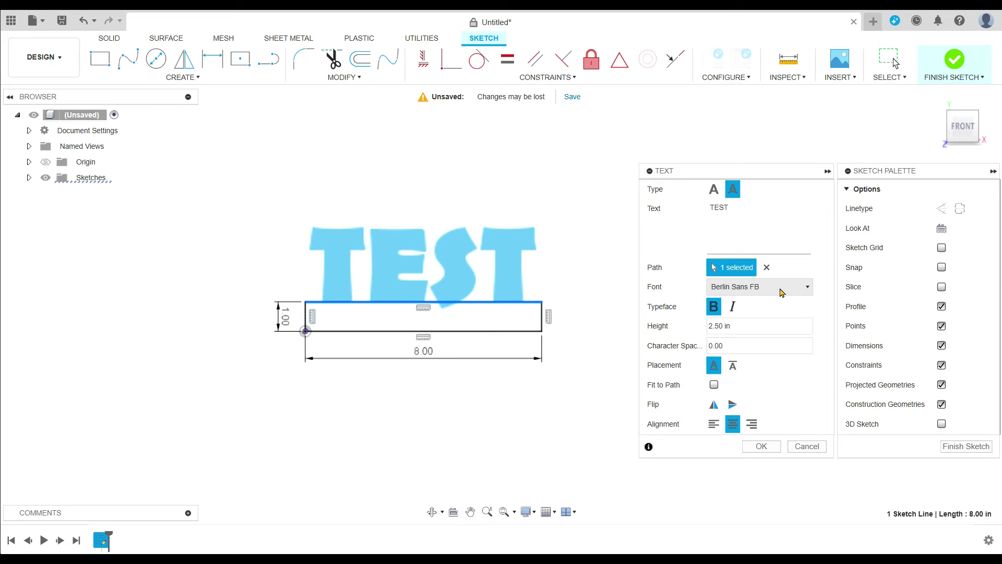
{"action": "scroll", "coordinate": [782, 293], "scroll_direction": "down", "scroll_amount": 3}
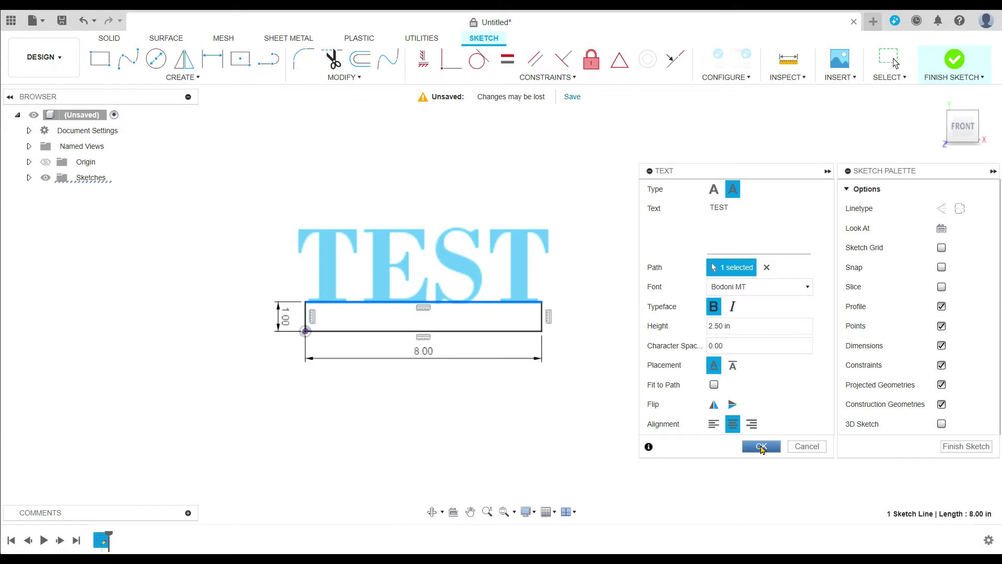
{"action": "left_click", "coordinate": [762, 447]}
{"action": "scroll", "coordinate": [543, 340], "scroll_direction": "up", "scroll_amount": 2}
{"action": "scroll", "coordinate": [607, 378], "scroll_direction": "down", "scroll_amount": 1}
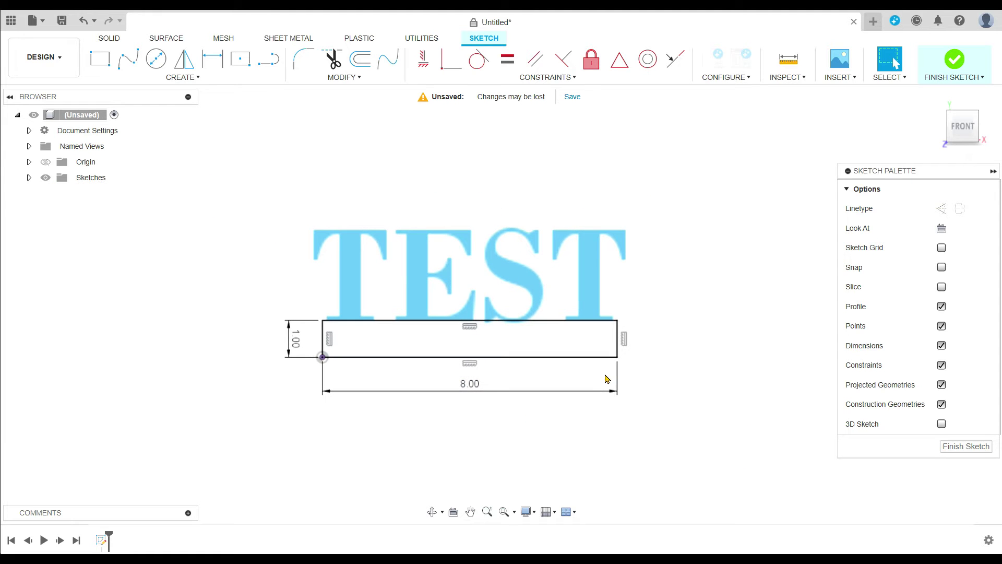
{"action": "middle_click_drag", "start_coordinate": [700, 305], "coordinate": [667, 272]}
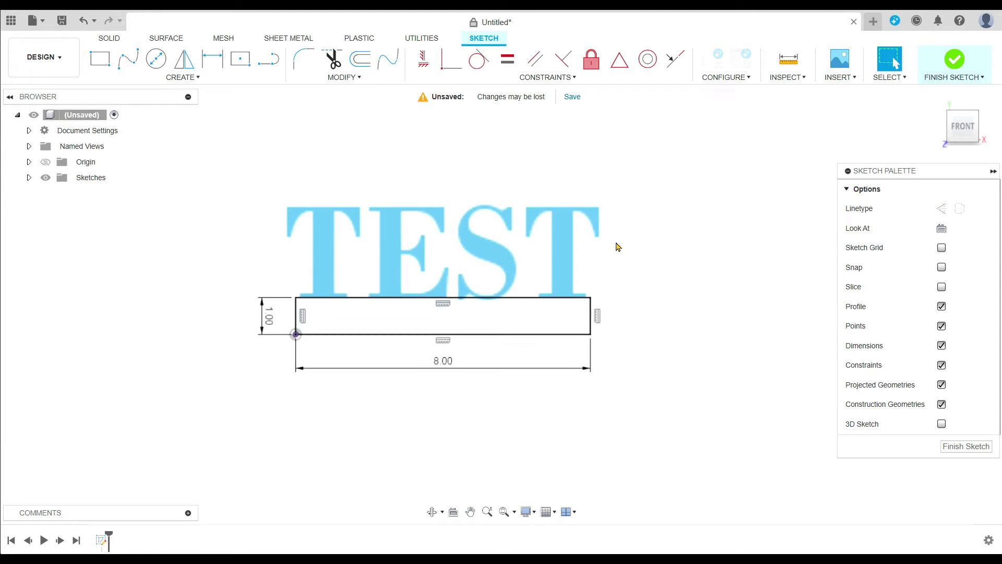
{"action": "right_click", "coordinate": [559, 259]}
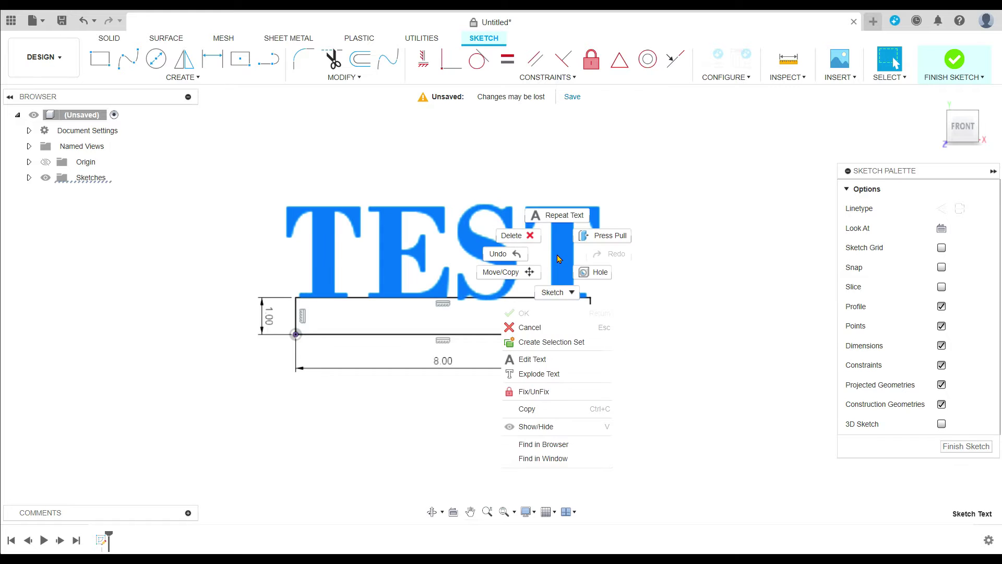
{"action": "left_click", "coordinate": [559, 374]}
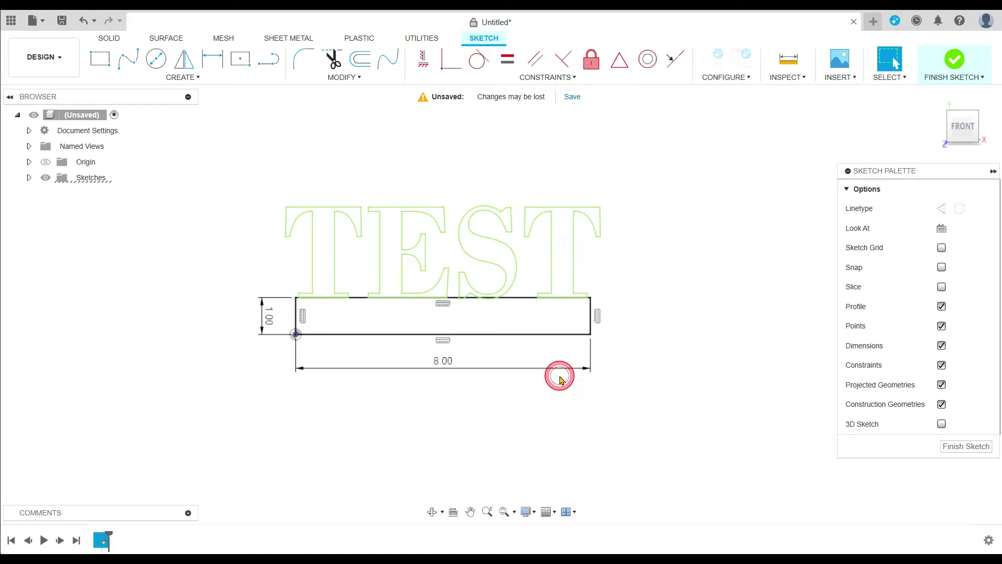
{"action": "scroll", "coordinate": [423, 313], "scroll_direction": "up", "scroll_amount": 5}
{"action": "scroll", "coordinate": [320, 325], "scroll_direction": "down", "scroll_amount": 3}
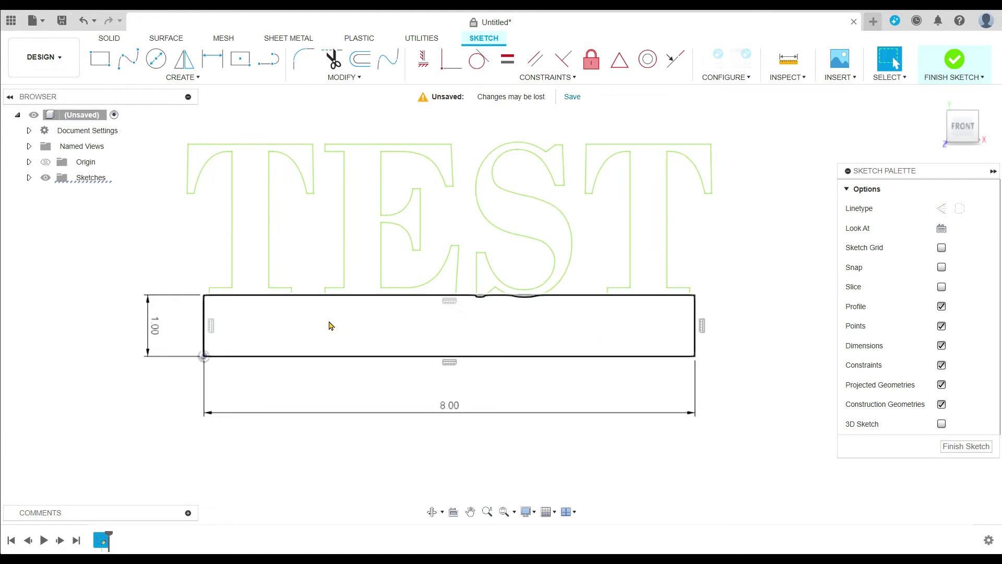
{"action": "scroll", "coordinate": [256, 318], "scroll_direction": "up", "scroll_amount": 4}
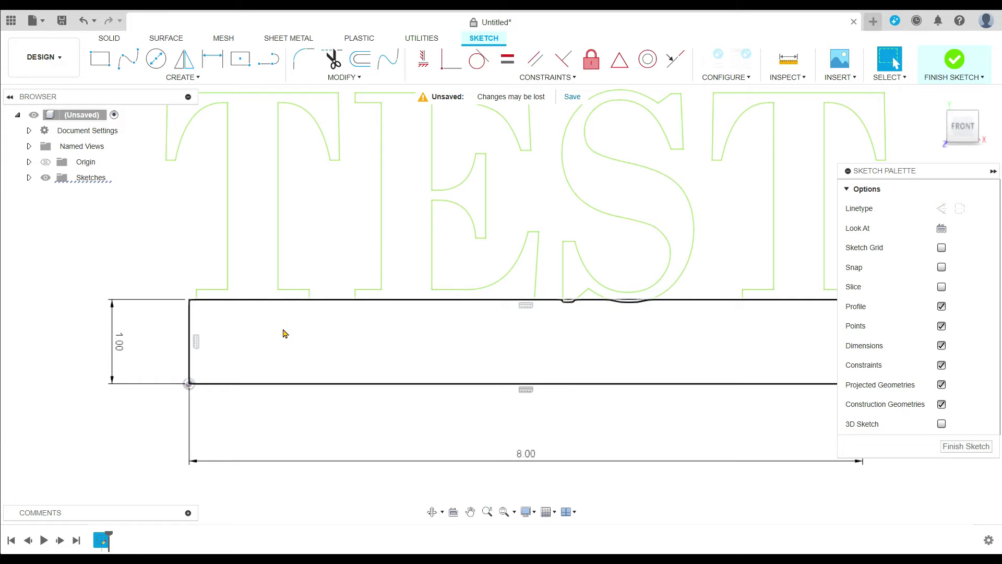
{"action": "scroll", "coordinate": [288, 330], "scroll_direction": "down", "scroll_amount": 3}
{"action": "scroll", "coordinate": [368, 331], "scroll_direction": "up", "scroll_amount": 2}
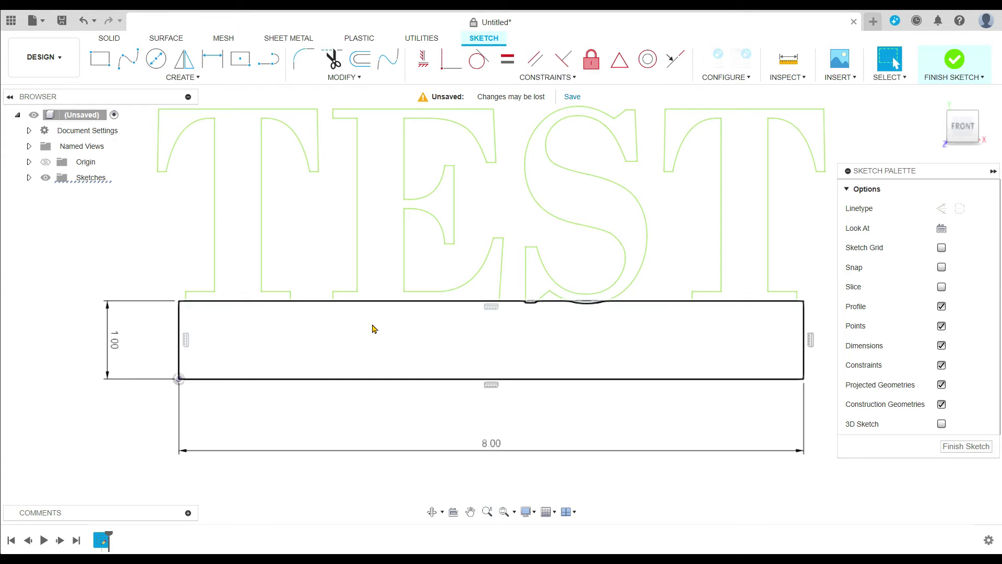
{"action": "scroll", "coordinate": [372, 329], "scroll_direction": "down", "scroll_amount": 3}
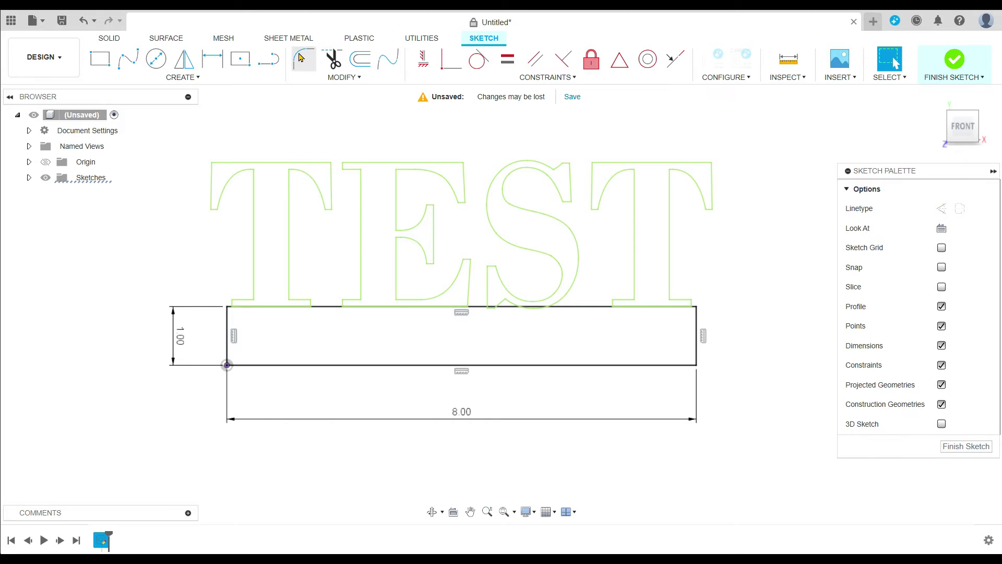
{"action": "left_click", "coordinate": [304, 59]}
Step: Pick the rectangle's top-left corner for filleting and clear the mistyped 0.1 radius
{"action": "scroll", "coordinate": [237, 326], "scroll_direction": "up", "scroll_amount": 5}
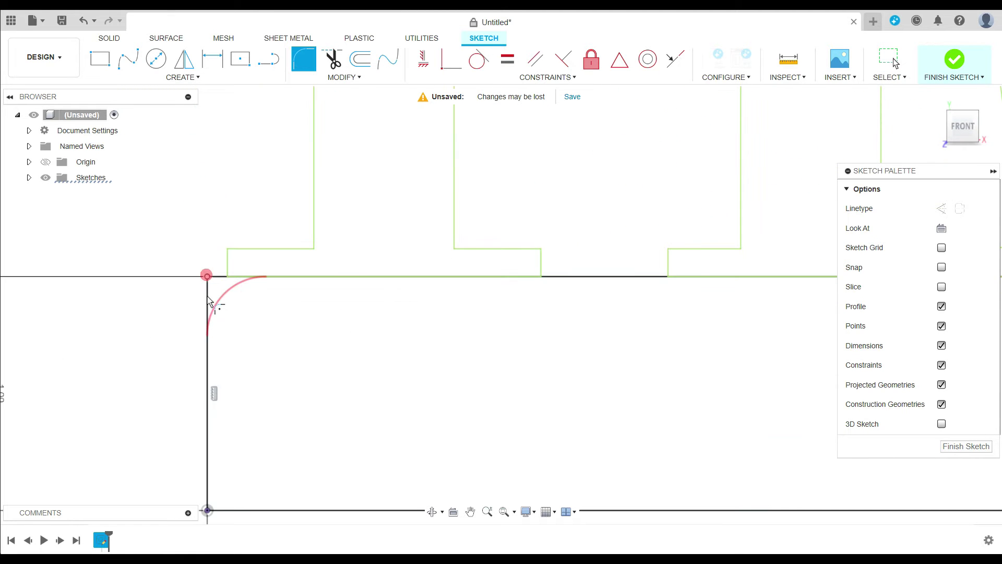
{"action": "left_click", "coordinate": [207, 276]}
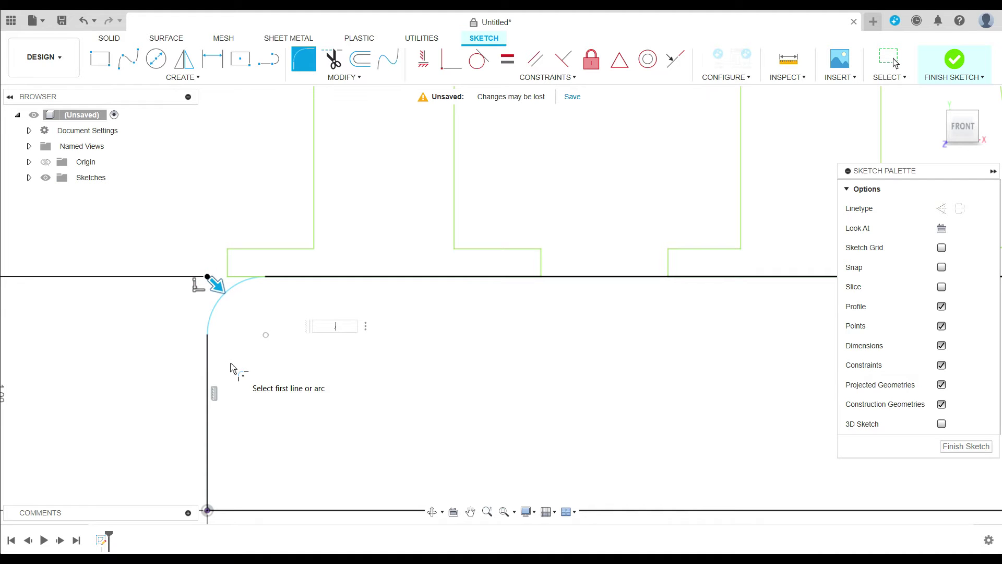
{"action": "type", "text": ".1"}
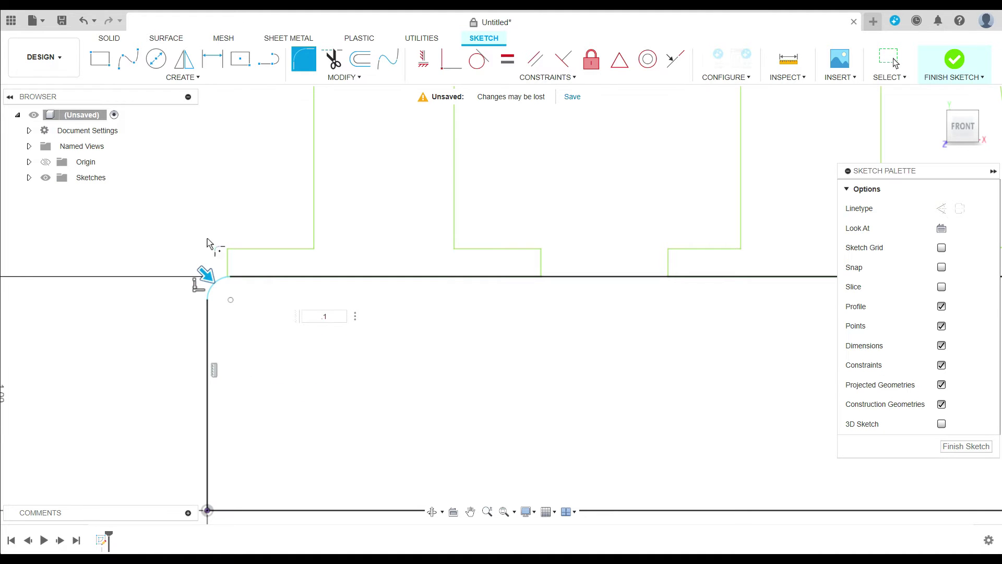
{"action": "scroll", "coordinate": [246, 313], "scroll_direction": "up", "scroll_amount": 4}
{"action": "scroll", "coordinate": [246, 313], "scroll_direction": "down", "scroll_amount": 2}
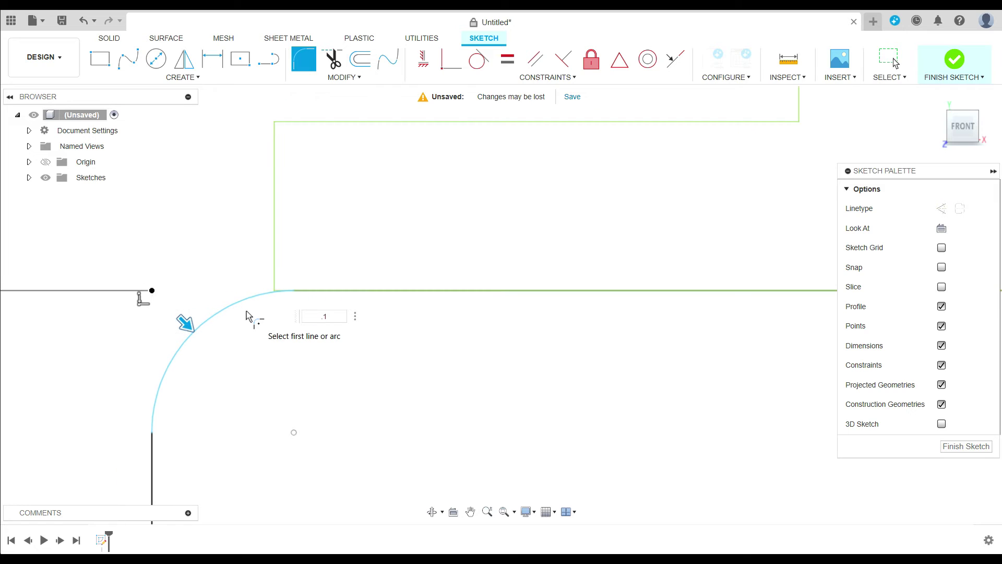
{"action": "key", "text": "BackSpace"}
{"action": "key", "text": "BackSpace"}
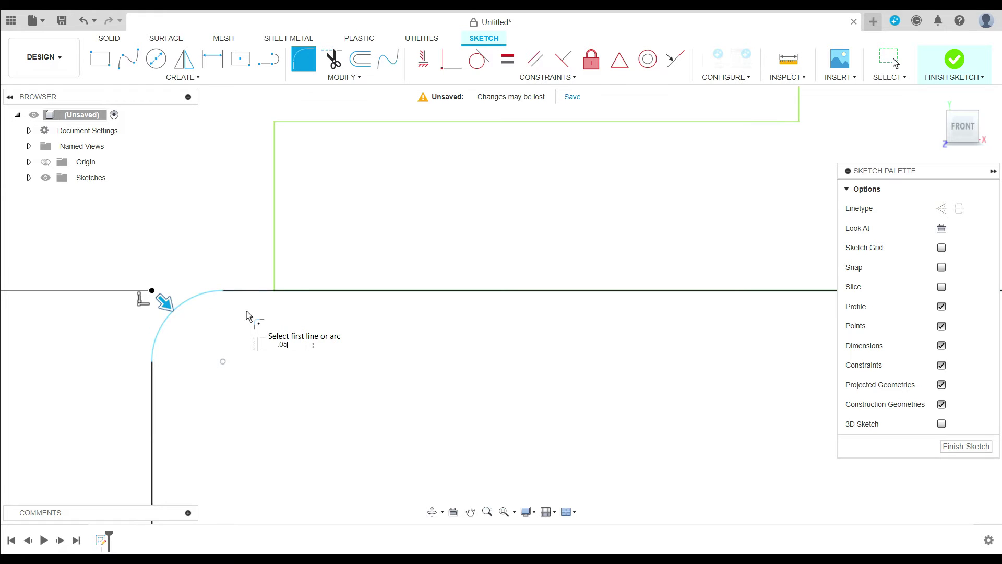
{"action": "scroll", "coordinate": [246, 313], "scroll_direction": "down", "scroll_amount": 10}
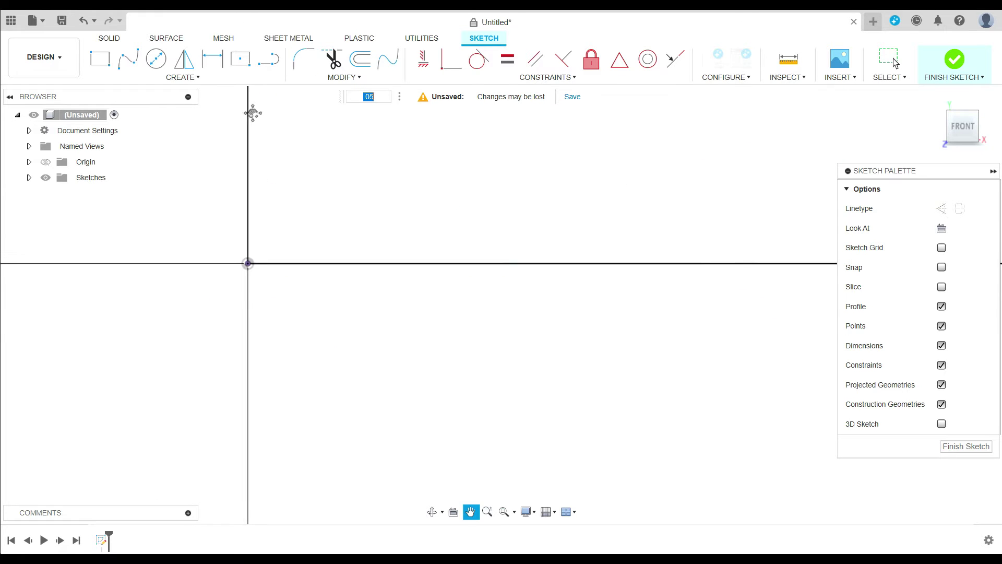
Step: Round the remaining rectangle corners, including the lower-right, with 0.05 in fillets
{"action": "left_click", "coordinate": [250, 241]}
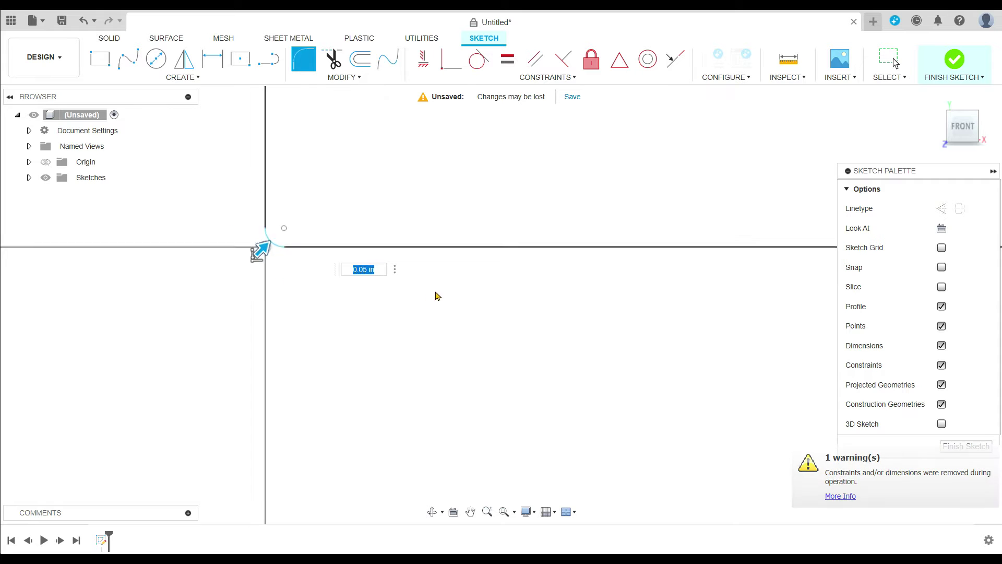
{"action": "scroll", "coordinate": [434, 390], "scroll_direction": "up", "scroll_amount": 5}
{"action": "scroll", "coordinate": [434, 389], "scroll_direction": "down", "scroll_amount": 2}
{"action": "mouse_move", "coordinate": [433, 389]}
{"action": "middle_mouse_down"}
{"action": "mouse_move", "coordinate": [566, 381]}
{"action": "mouse_move", "coordinate": [331, 334]}
{"action": "middle_mouse_up"}
{"action": "scroll", "coordinate": [596, 363], "scroll_direction": "up", "scroll_amount": 3}
{"action": "left_click", "coordinate": [552, 314]}
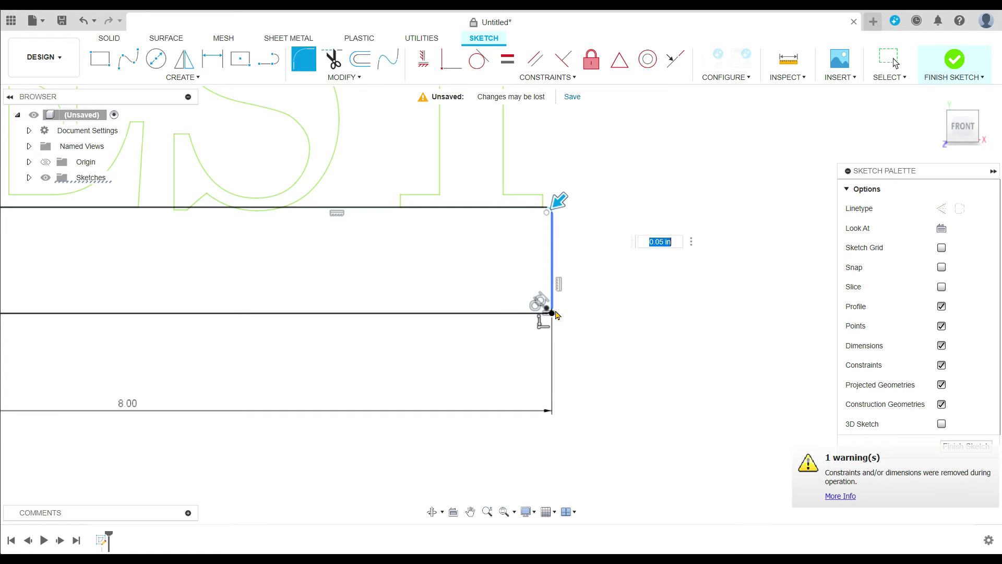
{"action": "scroll", "coordinate": [568, 315], "scroll_direction": "down", "scroll_amount": 2}
{"action": "key", "text": "Escape"}
{"action": "scroll", "coordinate": [429, 349], "scroll_direction": "down", "scroll_amount": 2}
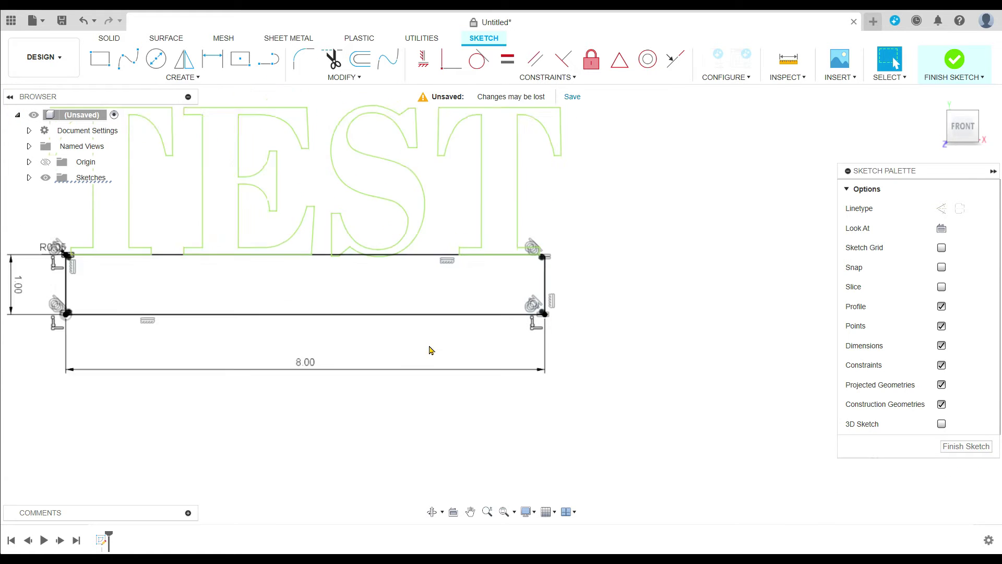
{"action": "scroll", "coordinate": [599, 346], "scroll_direction": "up", "scroll_amount": 3}
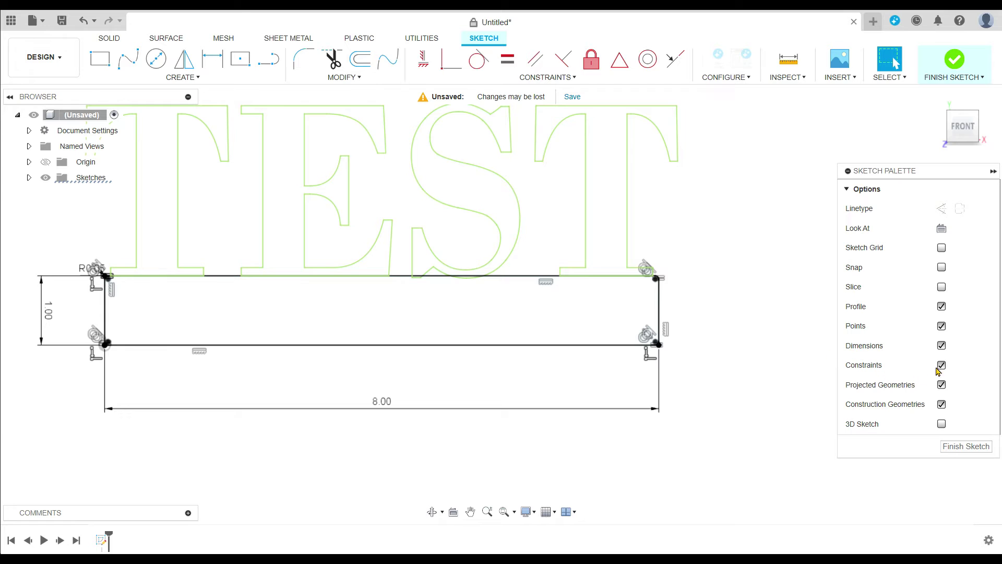
Step: Uncheck Constraints in the Sketch Palette and zoom in on the rounded rectangle corners
{"action": "left_click", "coordinate": [941, 365]}
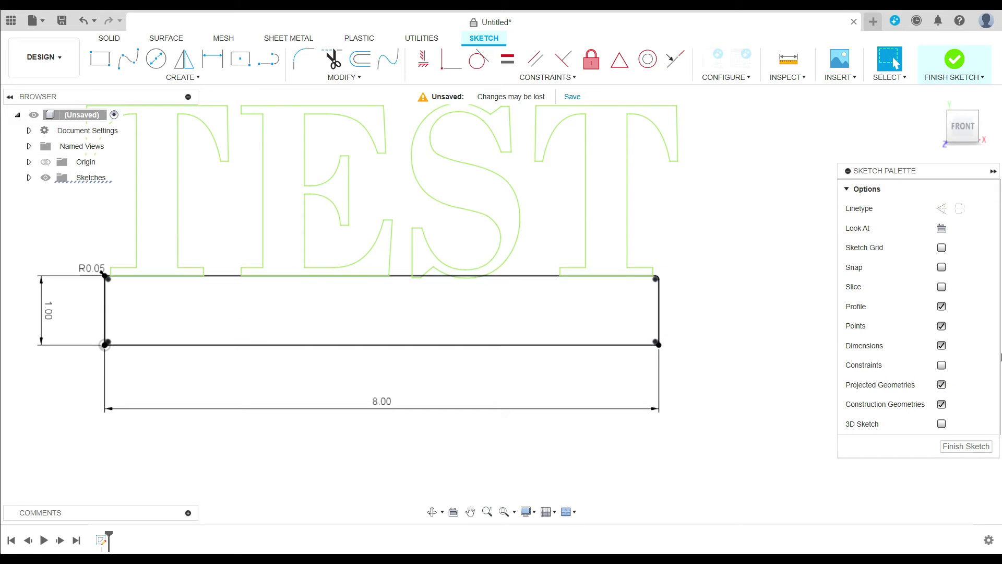
{"action": "scroll", "coordinate": [190, 264], "scroll_direction": "up", "scroll_amount": 5}
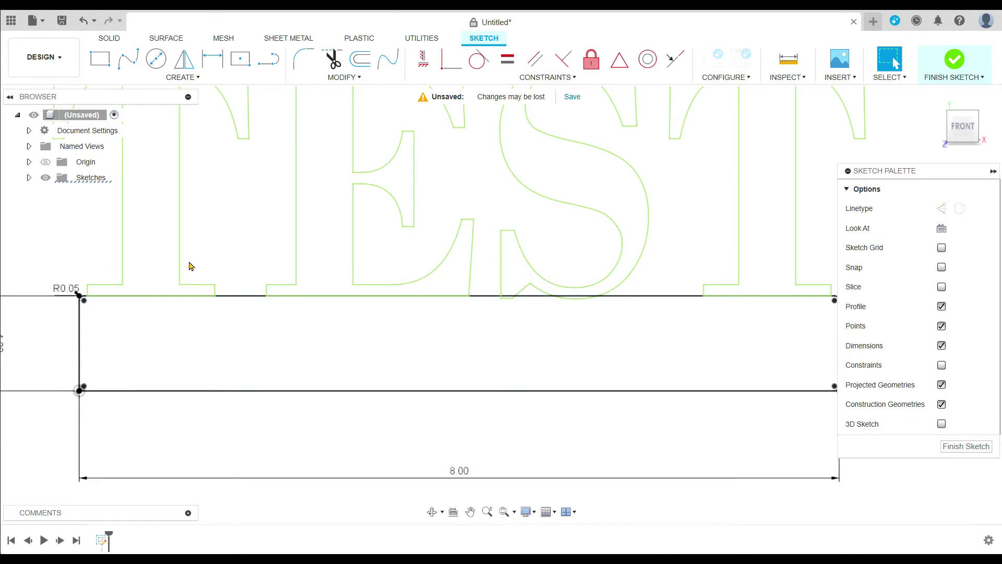
{"action": "middle_click_drag", "start_coordinate": [301, 209], "coordinate": [279, 226]}
{"action": "scroll", "coordinate": [262, 238], "scroll_direction": "up", "scroll_amount": 3}
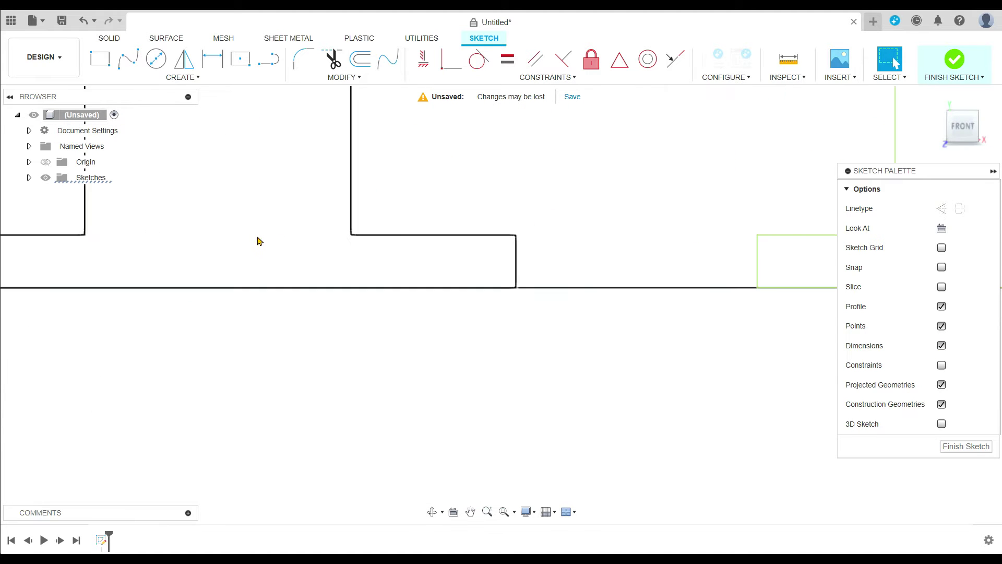
{"action": "scroll", "coordinate": [257, 239], "scroll_direction": "down", "scroll_amount": 3}
{"action": "scroll", "coordinate": [258, 247], "scroll_direction": "down", "scroll_amount": 6}
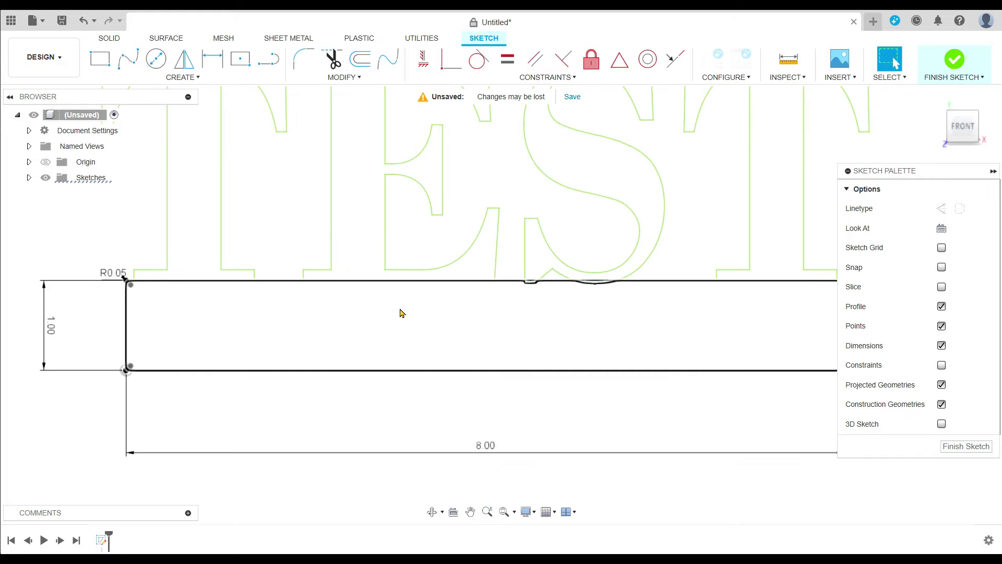
{"action": "scroll", "coordinate": [523, 317], "scroll_direction": "down", "scroll_amount": 5}
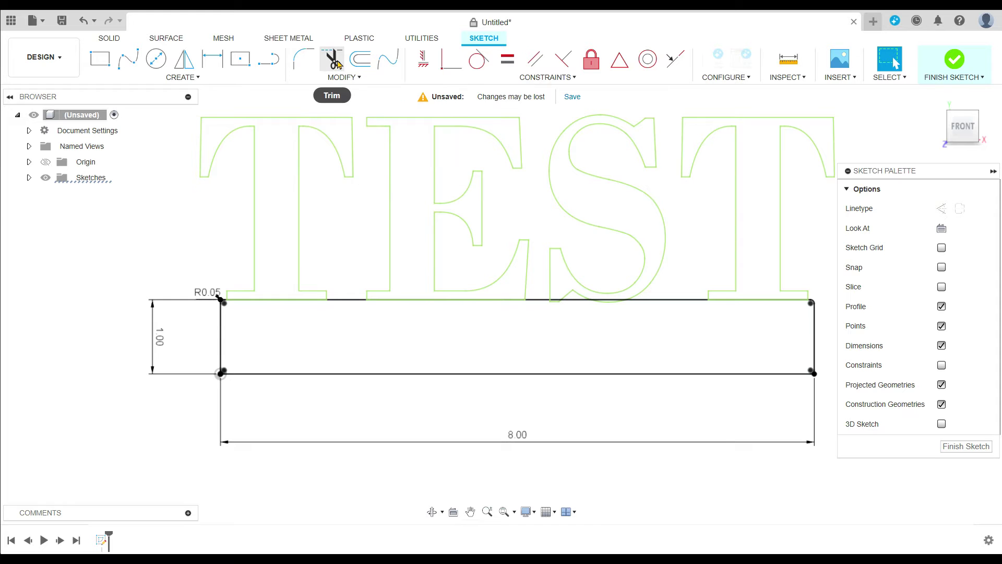
Step: Trim the rectangle's top-edge segments beneath the first T and E letters
{"action": "left_click", "coordinate": [332, 59]}
{"action": "scroll", "coordinate": [295, 292], "scroll_direction": "up", "scroll_amount": 5}
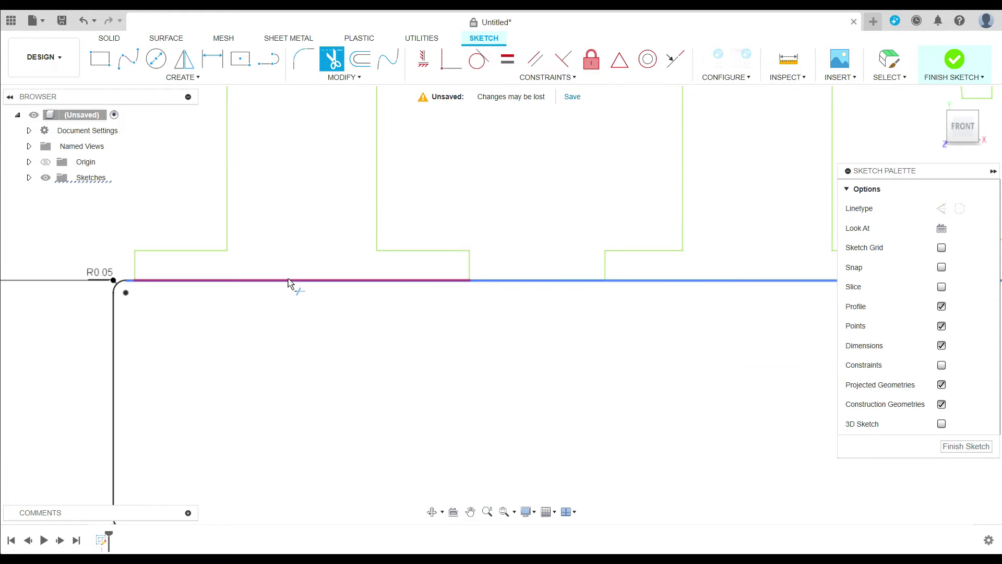
{"action": "left_click", "coordinate": [288, 279]}
{"action": "left_click", "coordinate": [307, 281]}
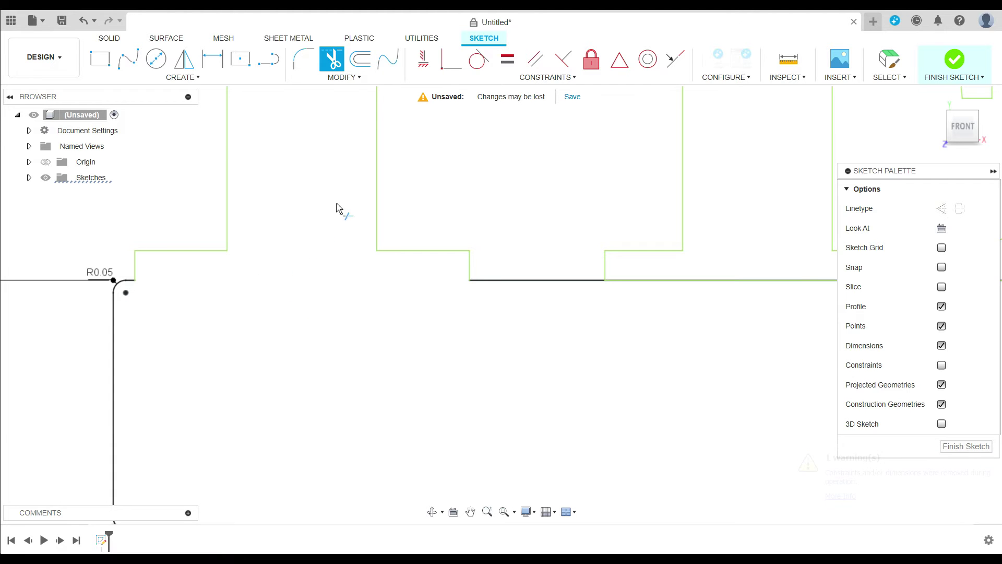
{"action": "scroll", "coordinate": [538, 322], "scroll_direction": "down", "scroll_amount": 3}
{"action": "middle_click_drag", "start_coordinate": [538, 322], "coordinate": [321, 360]}
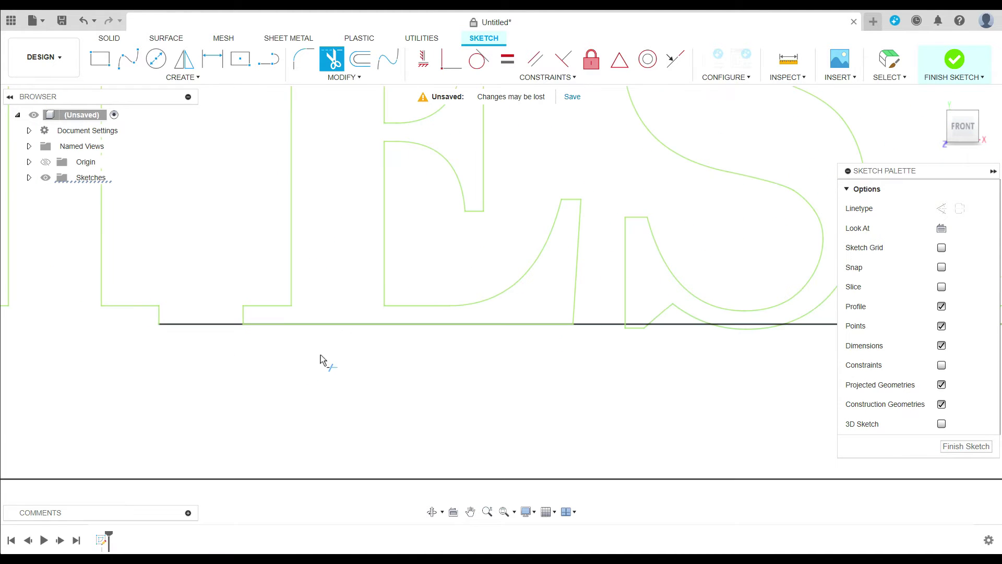
{"action": "scroll", "coordinate": [350, 332], "scroll_direction": "up", "scroll_amount": 3}
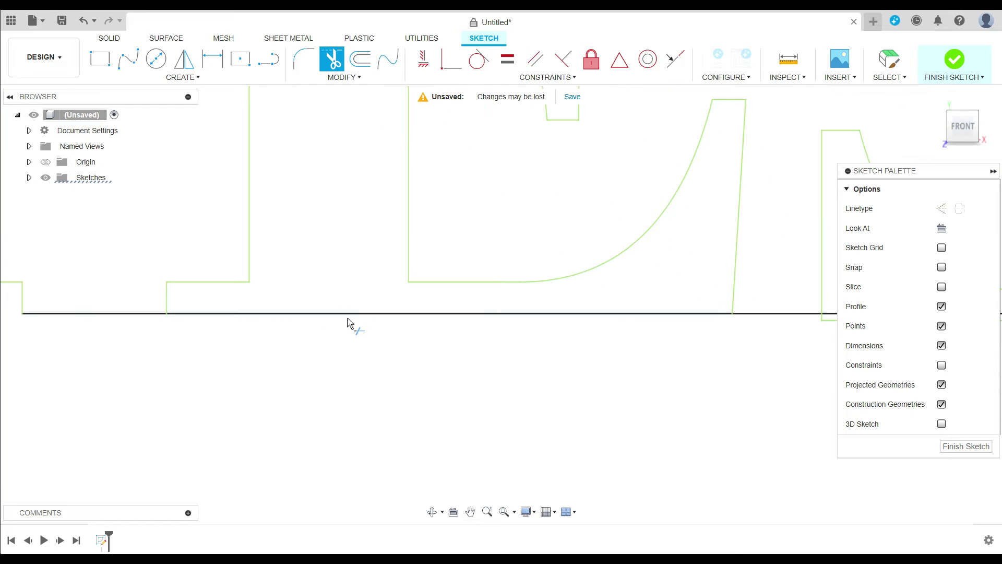
{"action": "left_click", "coordinate": [346, 327]}
{"action": "scroll", "coordinate": [381, 385], "scroll_direction": "down", "scroll_amount": 5}
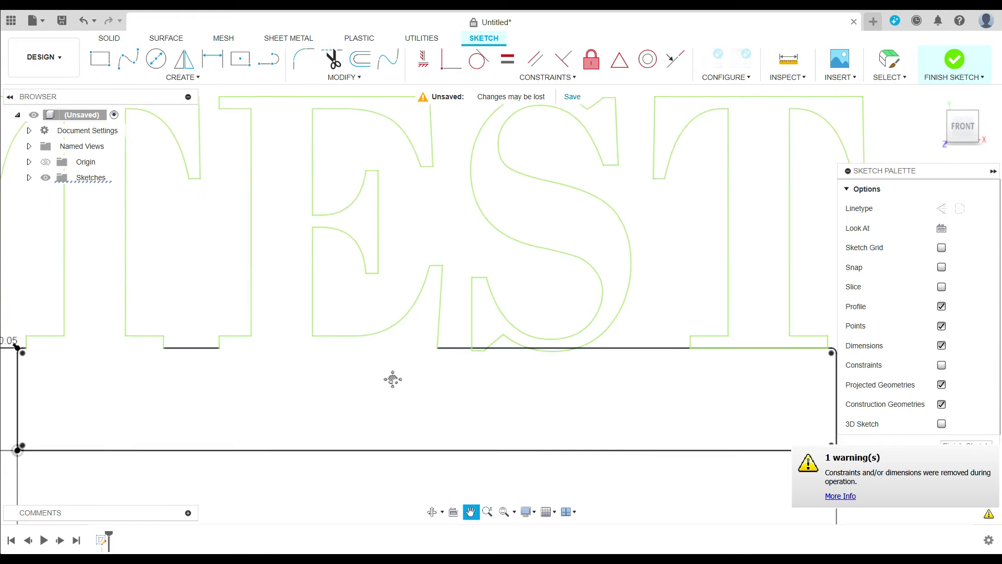
{"action": "scroll", "coordinate": [392, 381], "scroll_direction": "up", "scroll_amount": 8}
{"action": "scroll", "coordinate": [376, 355], "scroll_direction": "up", "scroll_amount": 2}
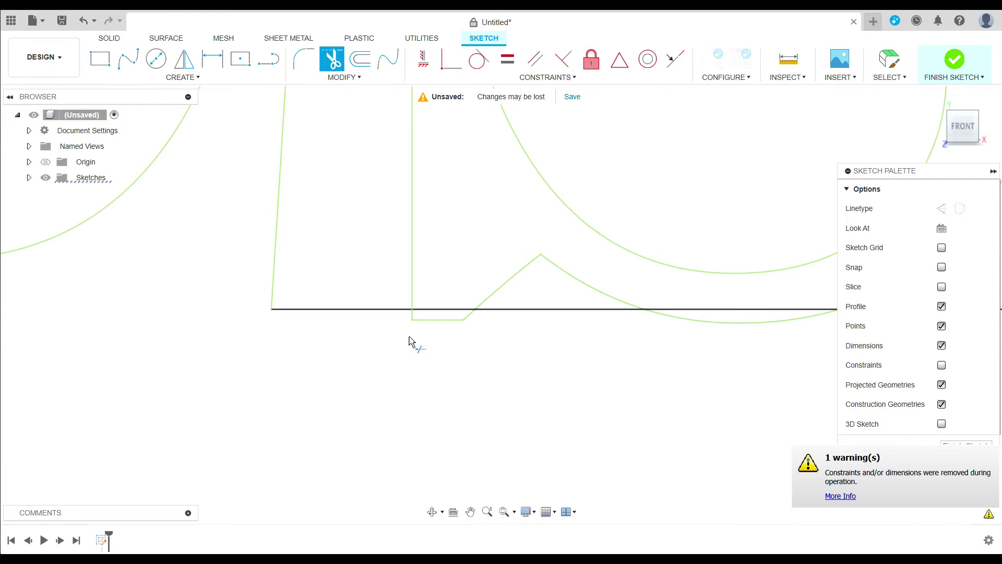
Step: Trim the top-edge segment under the S and the S outline's two lower arc segments
{"action": "left_click", "coordinate": [437, 316]}
{"action": "scroll", "coordinate": [492, 365], "scroll_direction": "down", "scroll_amount": 1}
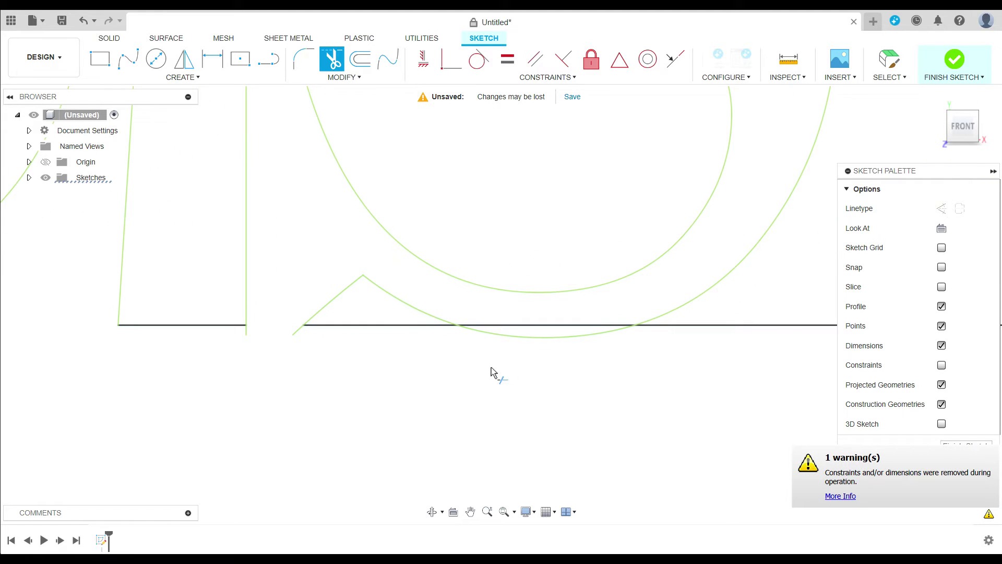
{"action": "left_click", "coordinate": [522, 336]}
{"action": "left_click", "coordinate": [530, 326]}
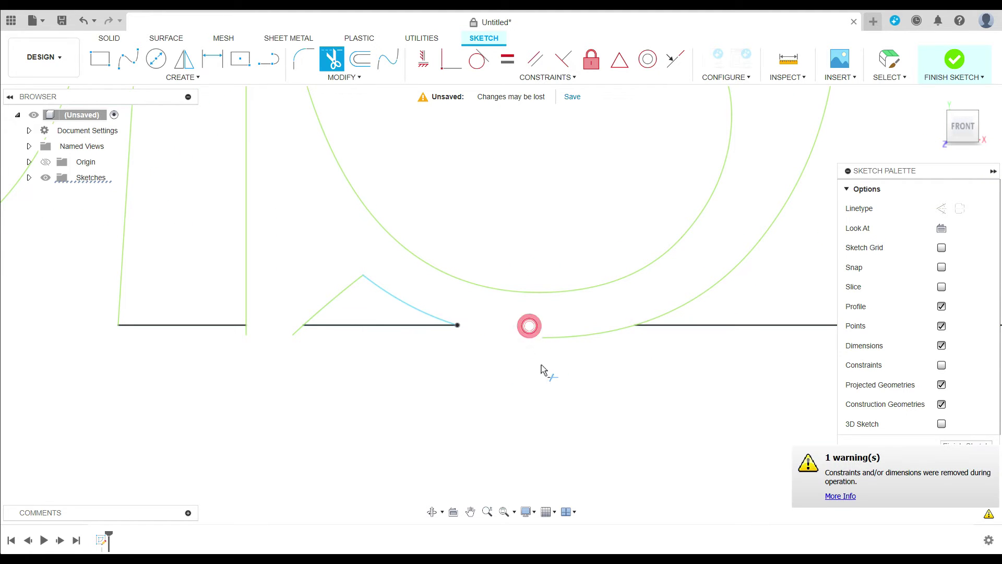
{"action": "left_click", "coordinate": [567, 345]}
{"action": "scroll", "coordinate": [563, 377], "scroll_direction": "down", "scroll_amount": 1}
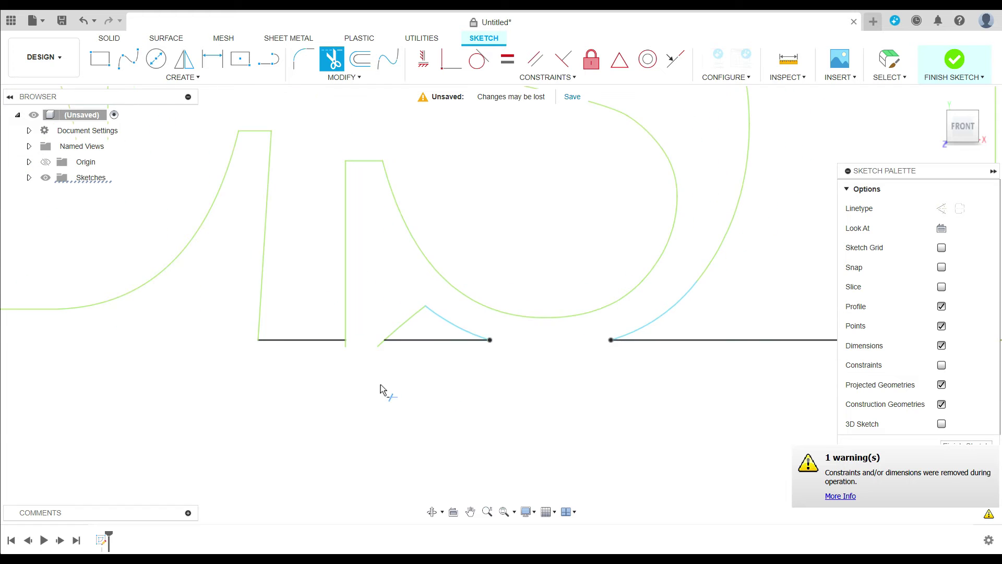
{"action": "scroll", "coordinate": [386, 392], "scroll_direction": "down", "scroll_amount": 1}
{"action": "scroll", "coordinate": [421, 396], "scroll_direction": "down", "scroll_amount": 1}
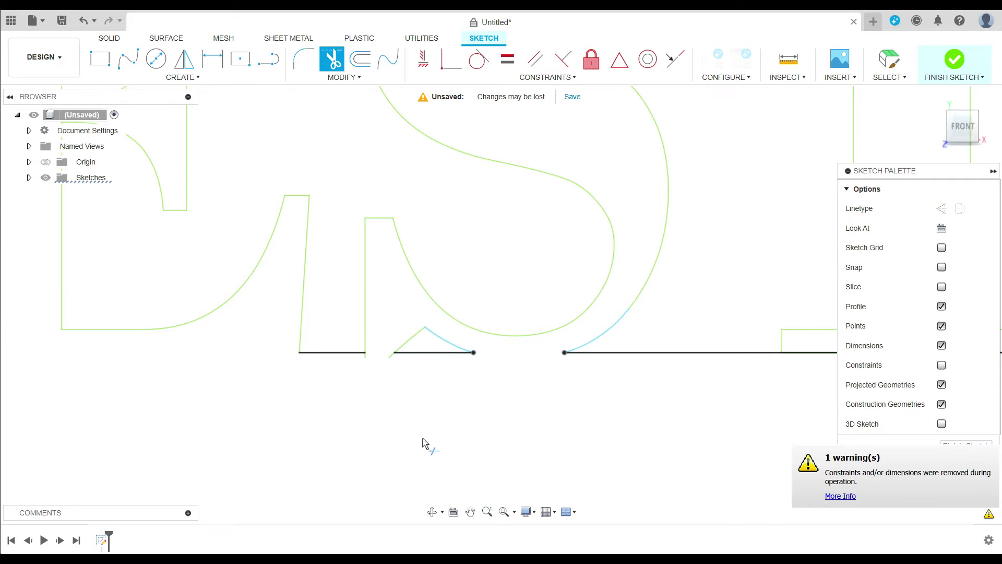
{"action": "scroll", "coordinate": [449, 436], "scroll_direction": "up", "scroll_amount": 2}
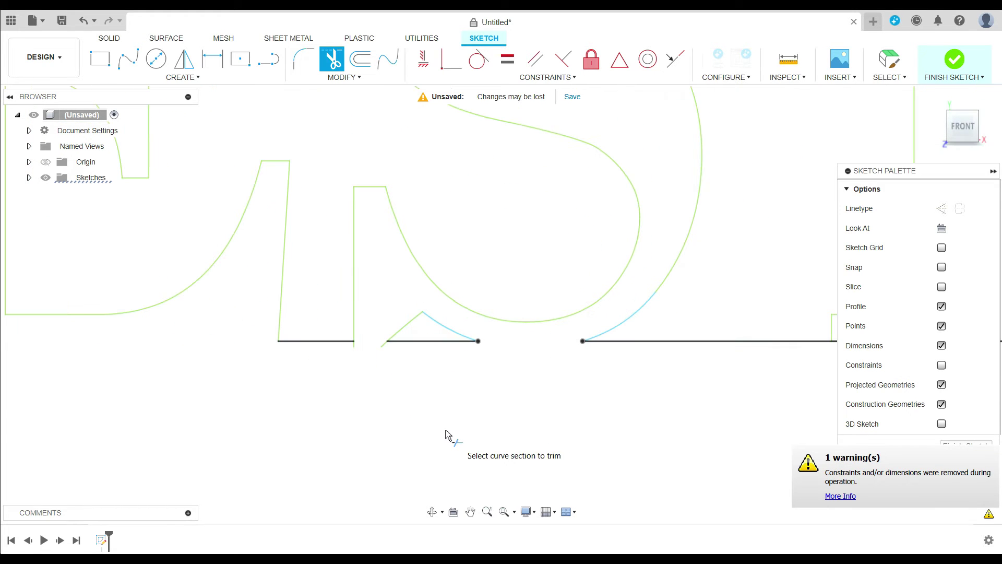
{"action": "scroll", "coordinate": [449, 435], "scroll_direction": "down", "scroll_amount": 2}
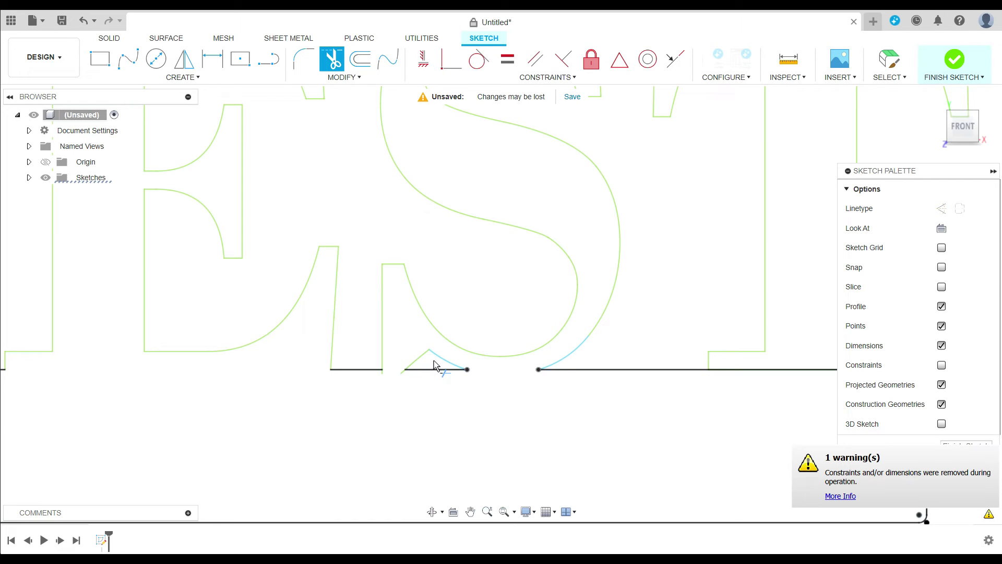
{"action": "scroll", "coordinate": [433, 367], "scroll_direction": "up", "scroll_amount": 3}
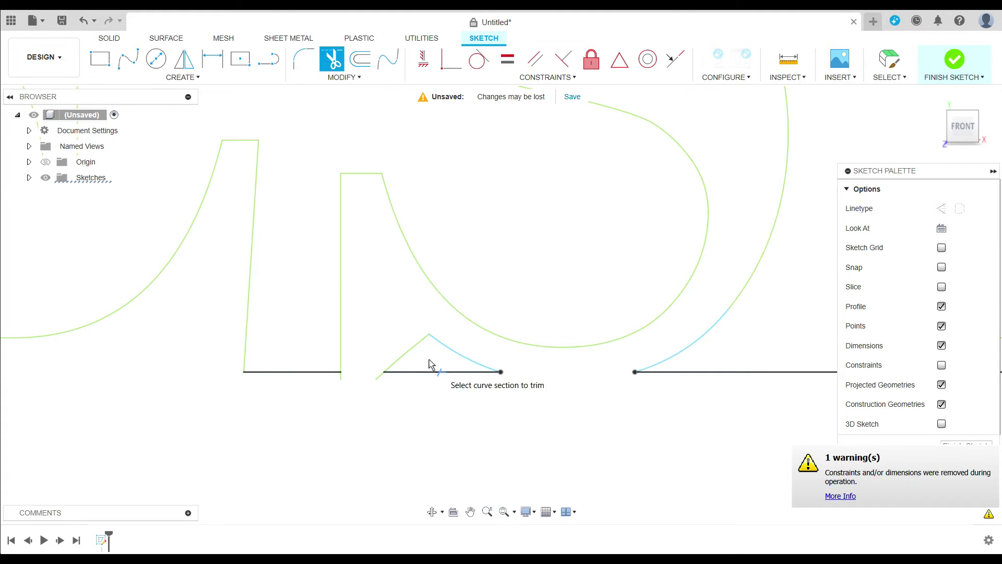
{"action": "scroll", "coordinate": [421, 371], "scroll_direction": "up", "scroll_amount": 2}
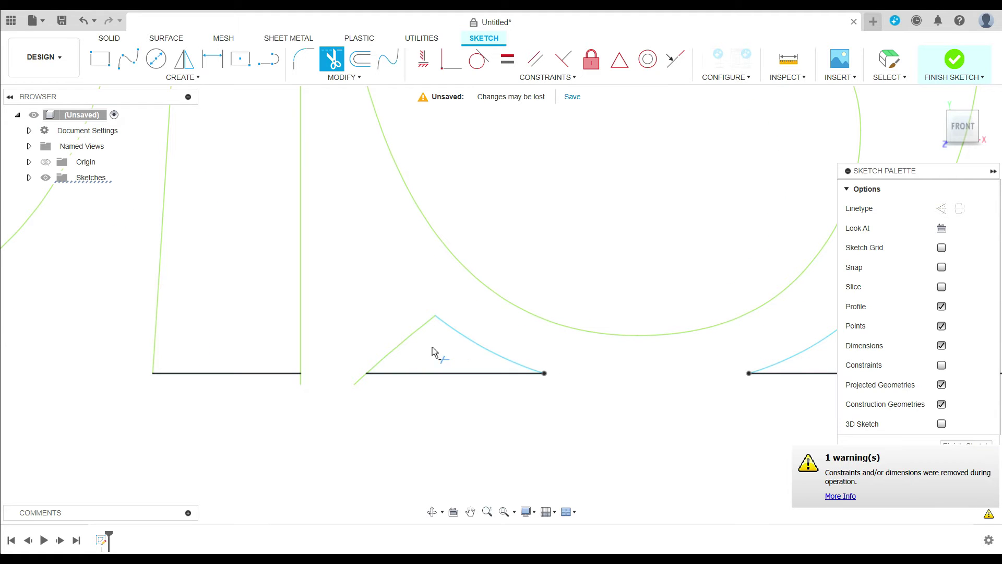
{"action": "scroll", "coordinate": [448, 419], "scroll_direction": "down", "scroll_amount": 3}
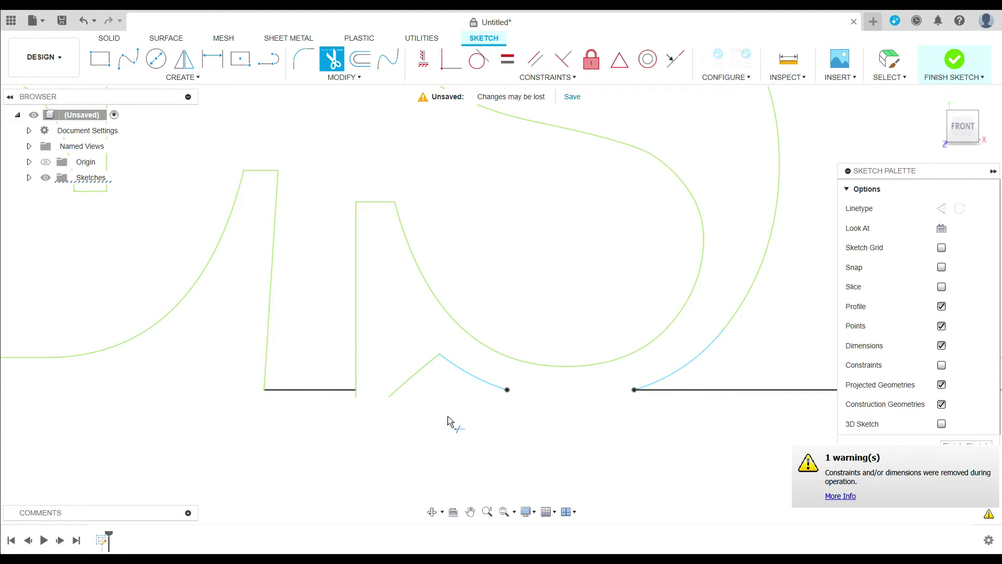
{"action": "scroll", "coordinate": [450, 421], "scroll_direction": "down", "scroll_amount": 5}
{"action": "mouse_move", "coordinate": [459, 431]}
{"action": "middle_mouse_down"}
{"action": "mouse_move", "coordinate": [451, 450]}
{"action": "mouse_move", "coordinate": [313, 448]}
{"action": "middle_mouse_up"}
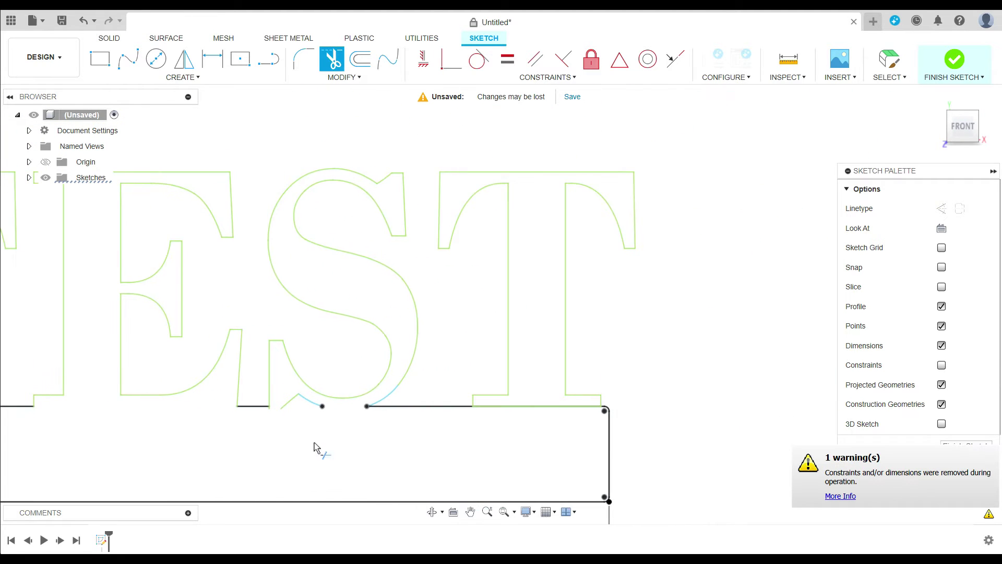
{"action": "scroll", "coordinate": [526, 421], "scroll_direction": "up", "scroll_amount": 6}
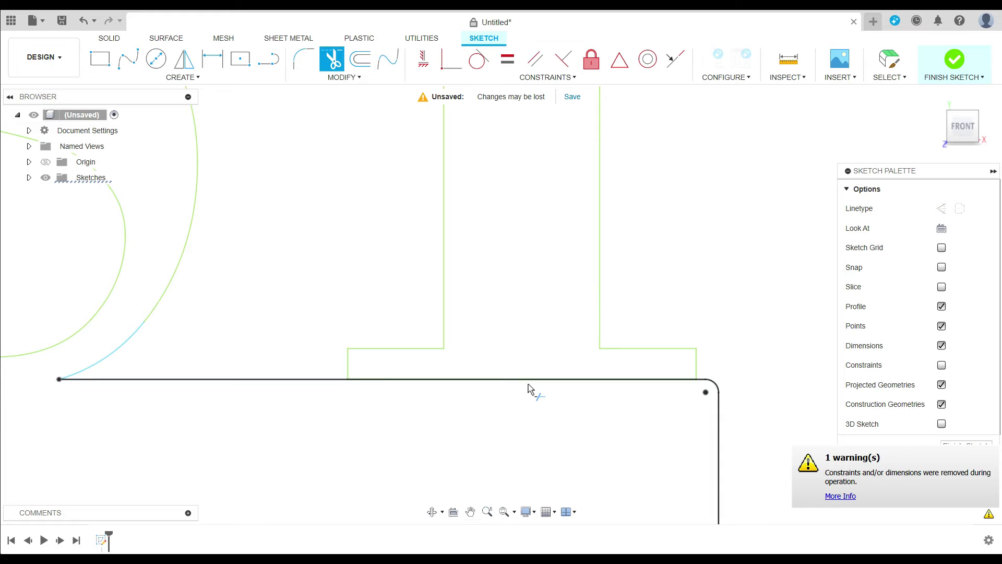
Step: Trim the last base-line segments under the final T and exit Trim
{"action": "left_click", "coordinate": [525, 380]}
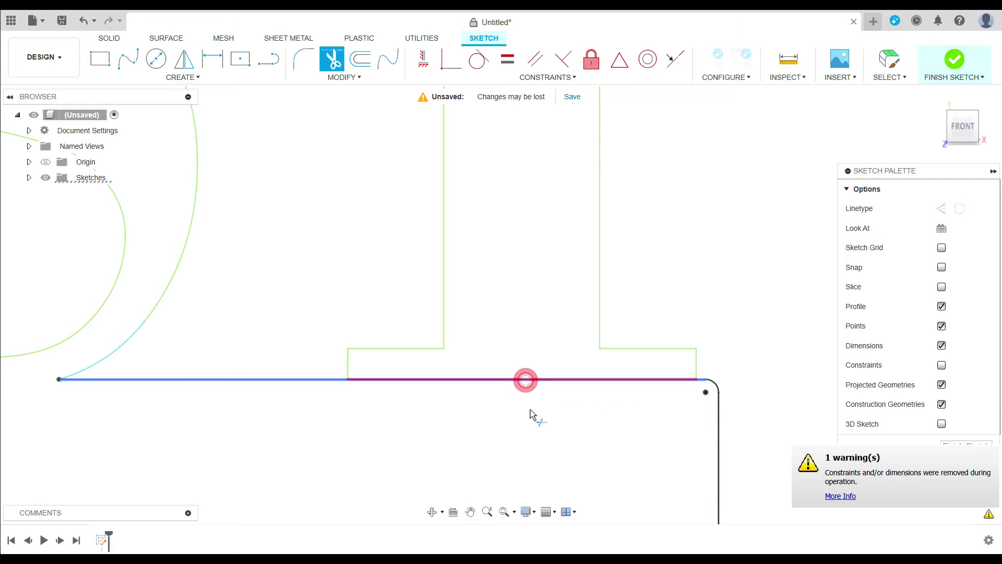
{"action": "left_click", "coordinate": [531, 382]}
{"action": "scroll", "coordinate": [538, 419], "scroll_direction": "down", "scroll_amount": 4}
{"action": "key", "text": "Escape"}
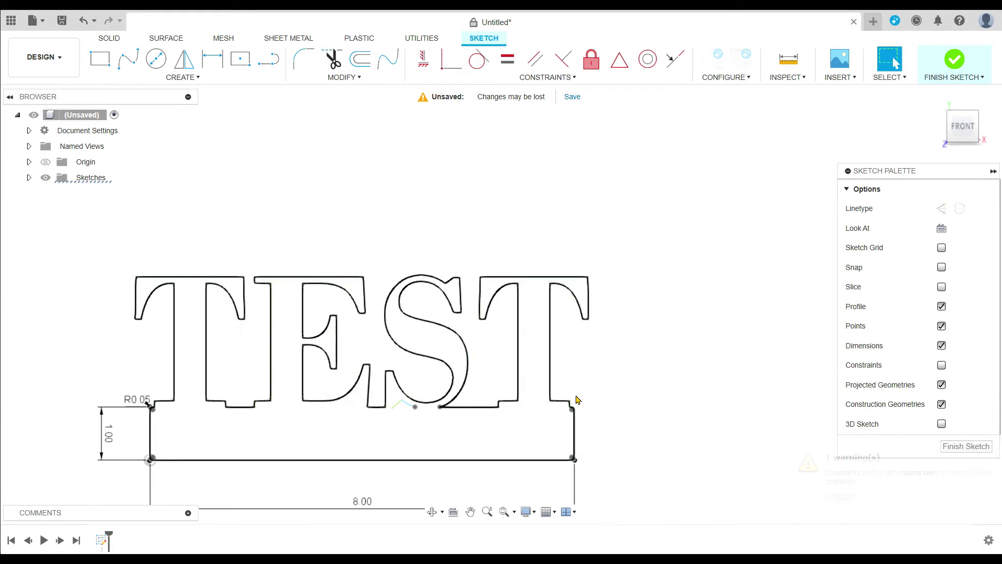
{"action": "scroll", "coordinate": [644, 329], "scroll_direction": "down", "scroll_amount": 2}
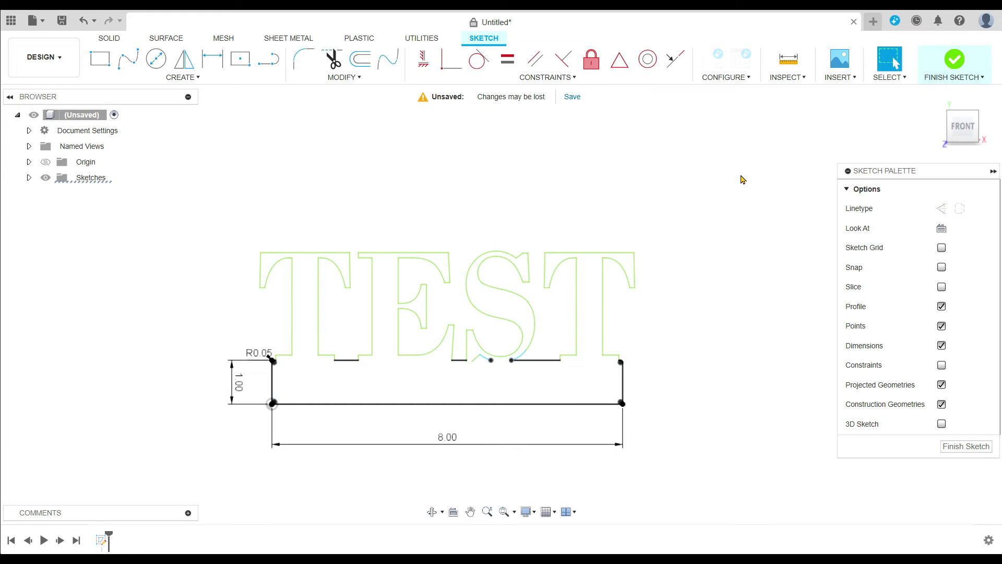
Step: Finish the sketch and extrude the TEST plate profile 0.06 in into a new body
{"action": "left_click", "coordinate": [955, 61]}
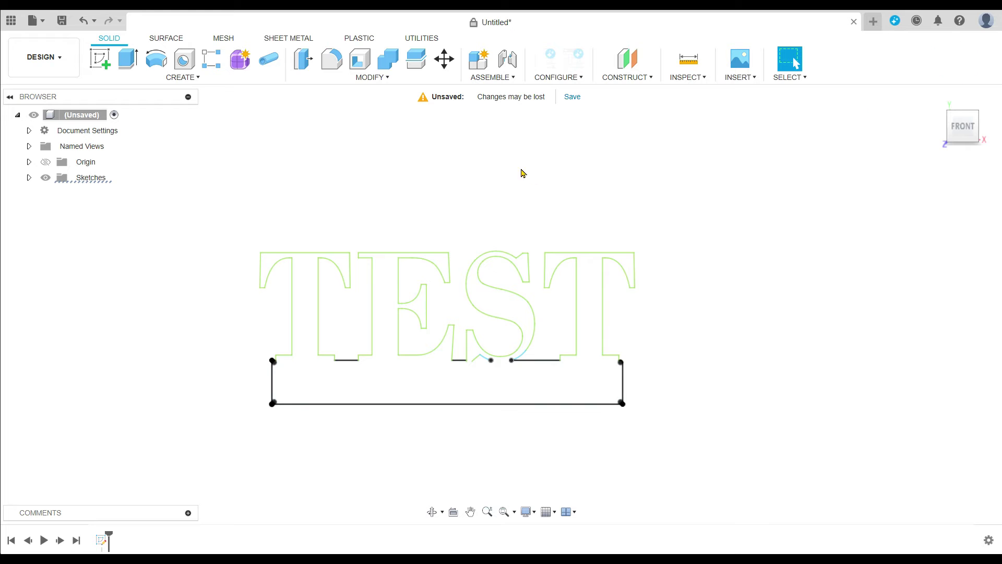
{"action": "left_click", "coordinate": [126, 64]}
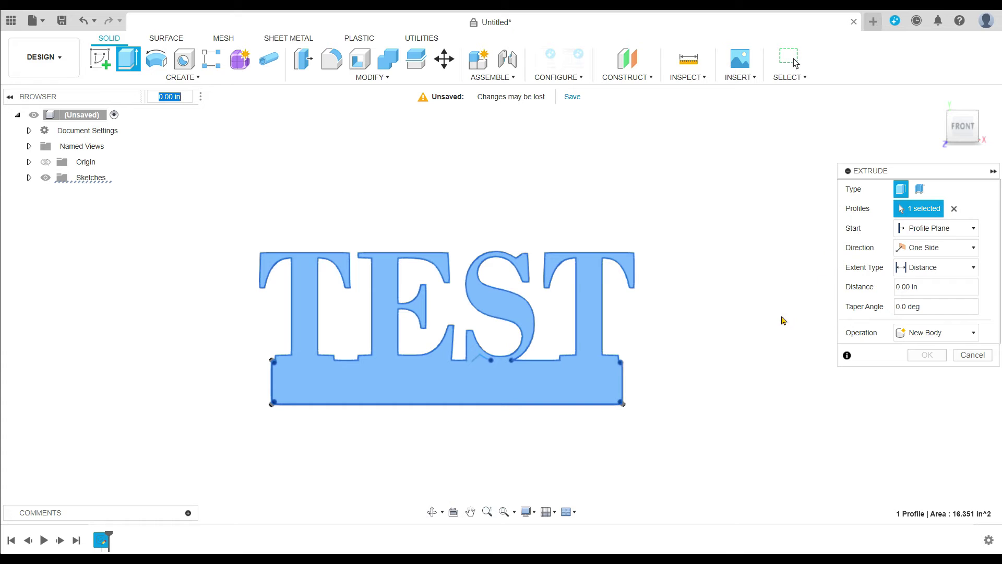
{"action": "left_click", "coordinate": [909, 287]}
{"action": "key", "text": "BackSpace"}
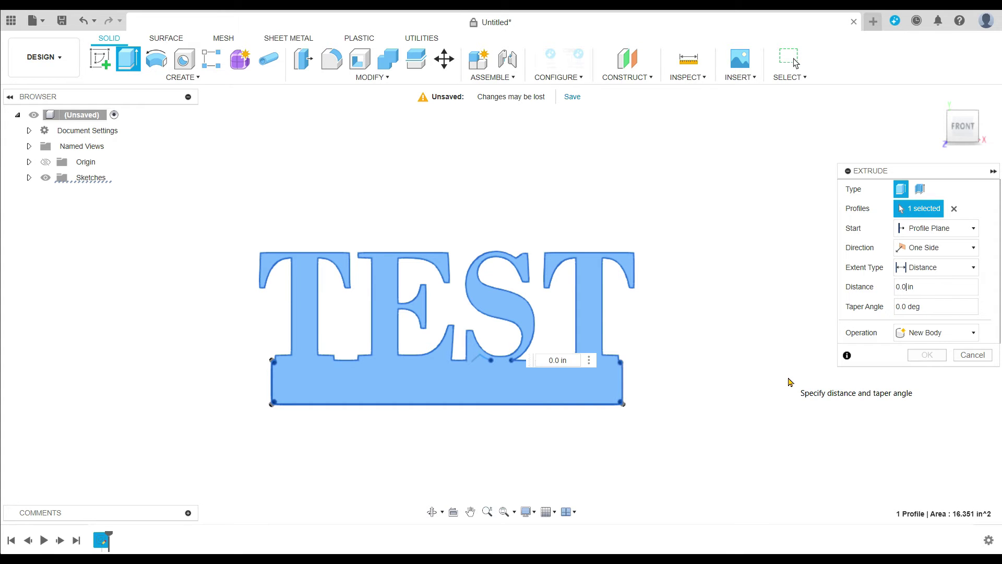
{"action": "type", "text": "6"}
{"action": "key", "text": "Return"}
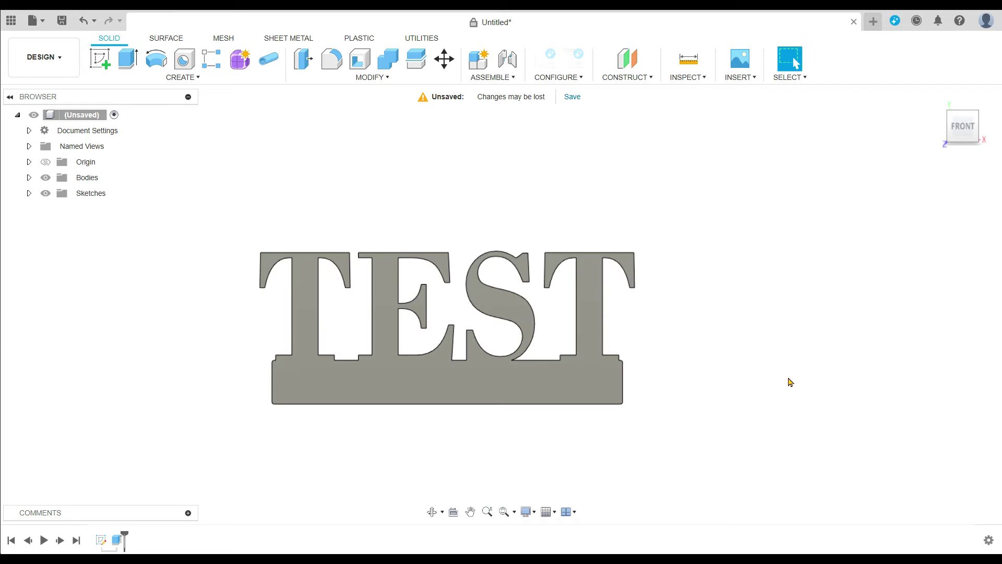
Step: Switch from the Design to the Manufacture workspace and recentre the TEST body
{"action": "scroll", "coordinate": [232, 353], "scroll_direction": "up", "scroll_amount": 2}
{"action": "scroll", "coordinate": [225, 361], "scroll_direction": "down", "scroll_amount": 3}
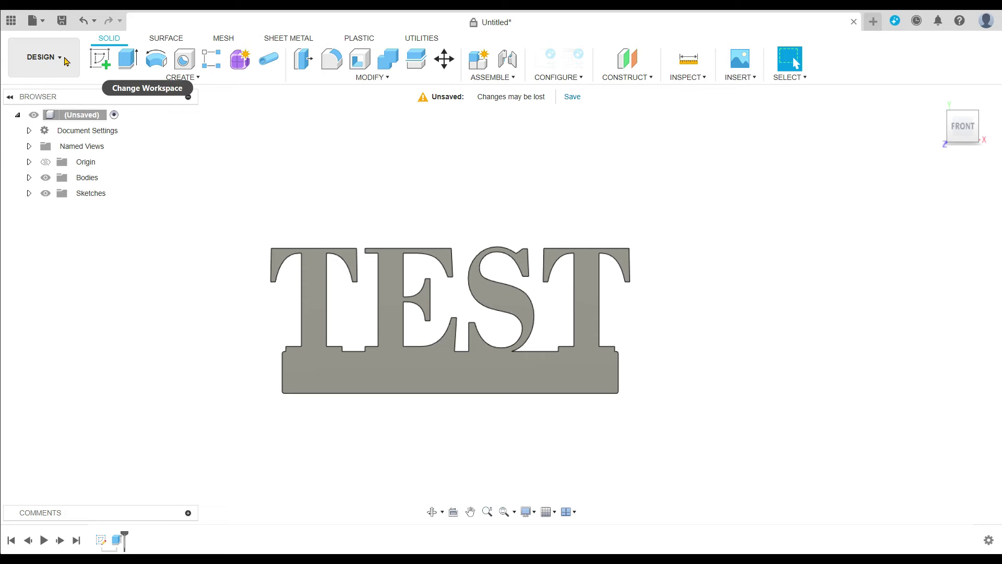
{"action": "left_click", "coordinate": [64, 59]}
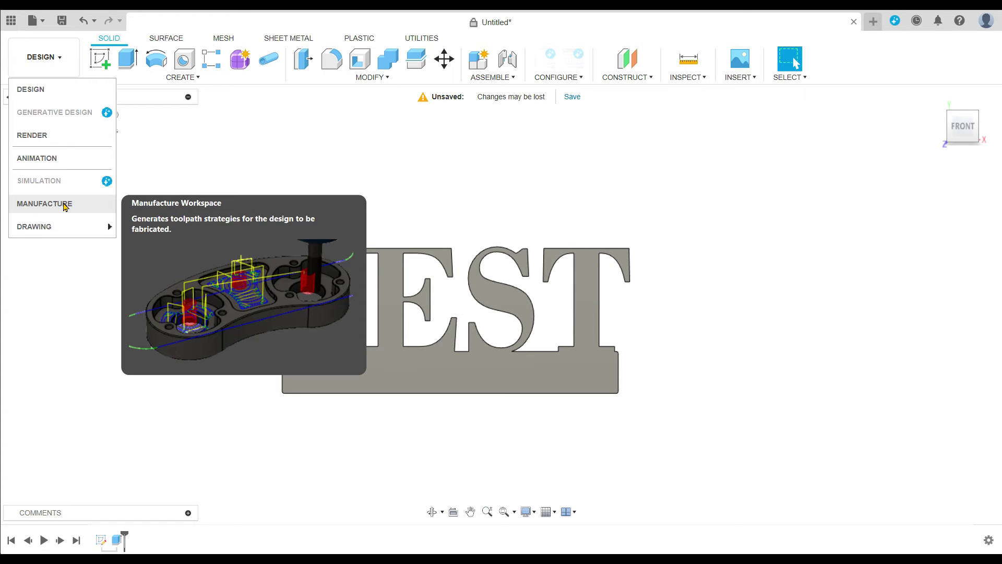
{"action": "left_click", "coordinate": [63, 204]}
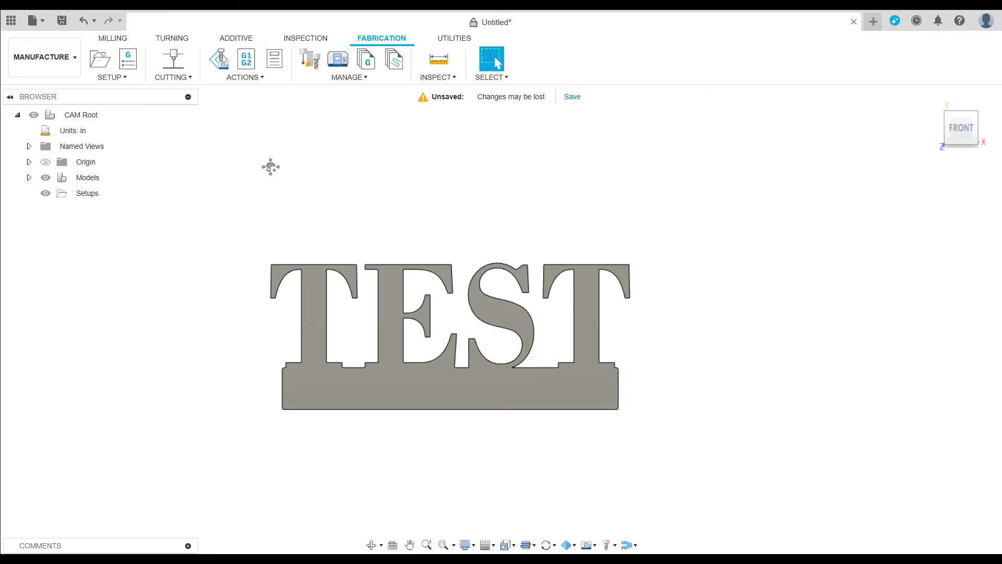
{"action": "middle_click_drag", "start_coordinate": [271, 167], "coordinate": [293, 143]}
{"action": "scroll", "coordinate": [289, 193], "scroll_direction": "up", "scroll_amount": 1}
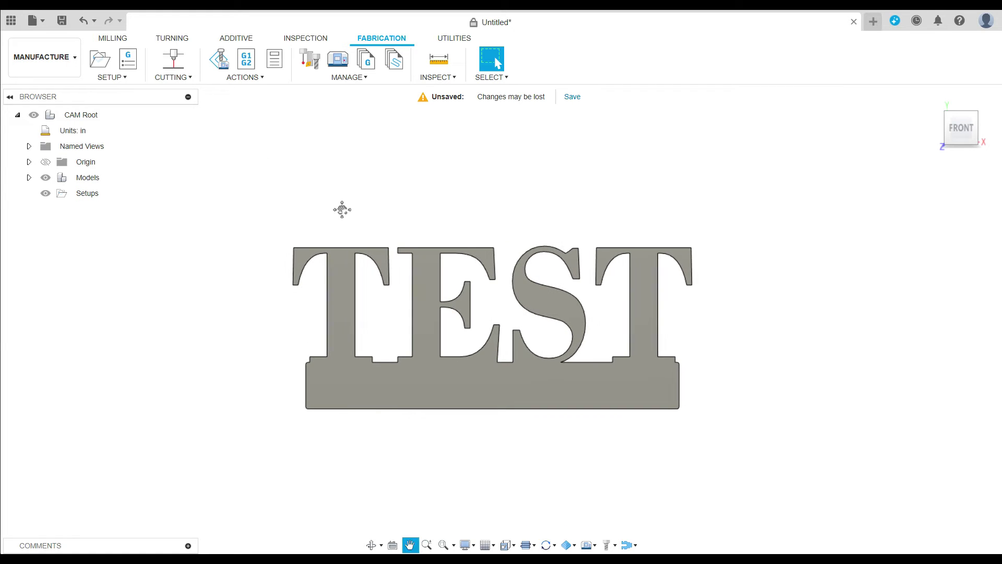
{"action": "middle_click_drag", "start_coordinate": [342, 209], "coordinate": [330, 210]}
{"action": "scroll", "coordinate": [330, 210], "scroll_direction": "down", "scroll_amount": 1}
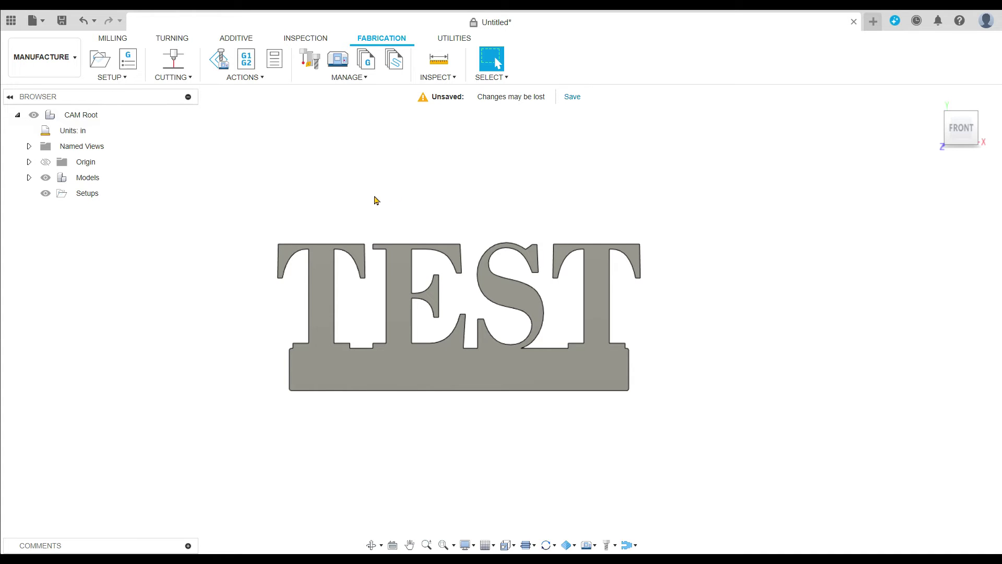
{"action": "left_click", "coordinate": [125, 79]}
Step: Create Setup1 with its stock point at the stock box's lower-left corner
{"action": "left_click", "coordinate": [124, 90]}
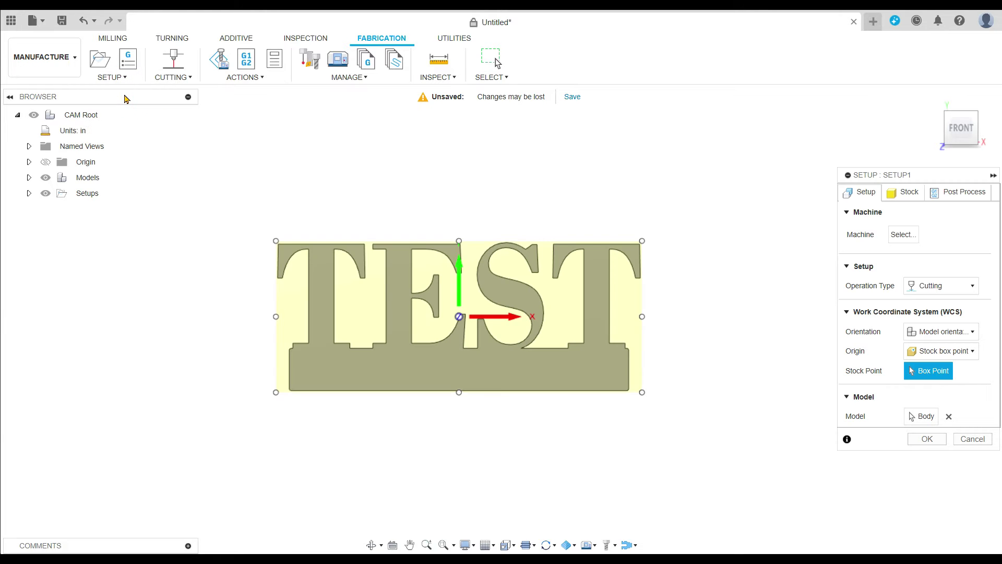
{"action": "scroll", "coordinate": [500, 334], "scroll_direction": "up", "scroll_amount": 3}
{"action": "scroll", "coordinate": [520, 111], "scroll_direction": "down", "scroll_amount": 2}
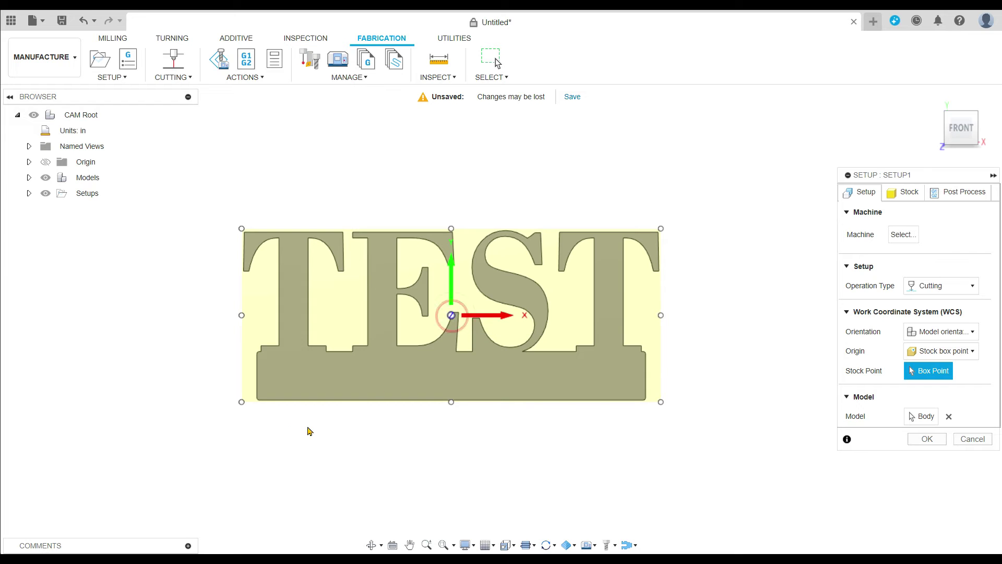
{"action": "scroll", "coordinate": [240, 402], "scroll_direction": "up", "scroll_amount": 5}
{"action": "left_click", "coordinate": [231, 391]}
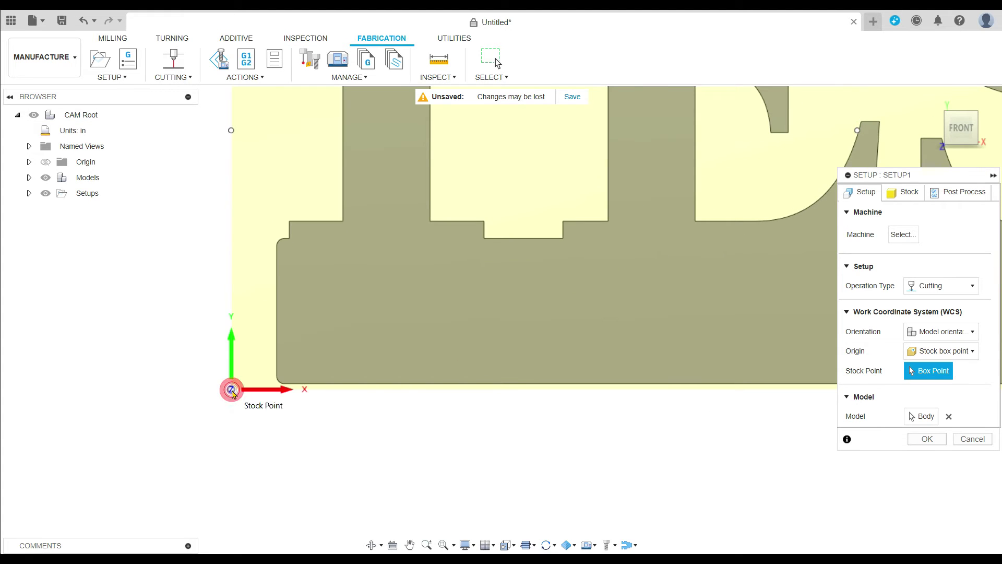
{"action": "scroll", "coordinate": [231, 412], "scroll_direction": "down", "scroll_amount": 5}
{"action": "scroll", "coordinate": [463, 464], "scroll_direction": "down", "scroll_amount": 2}
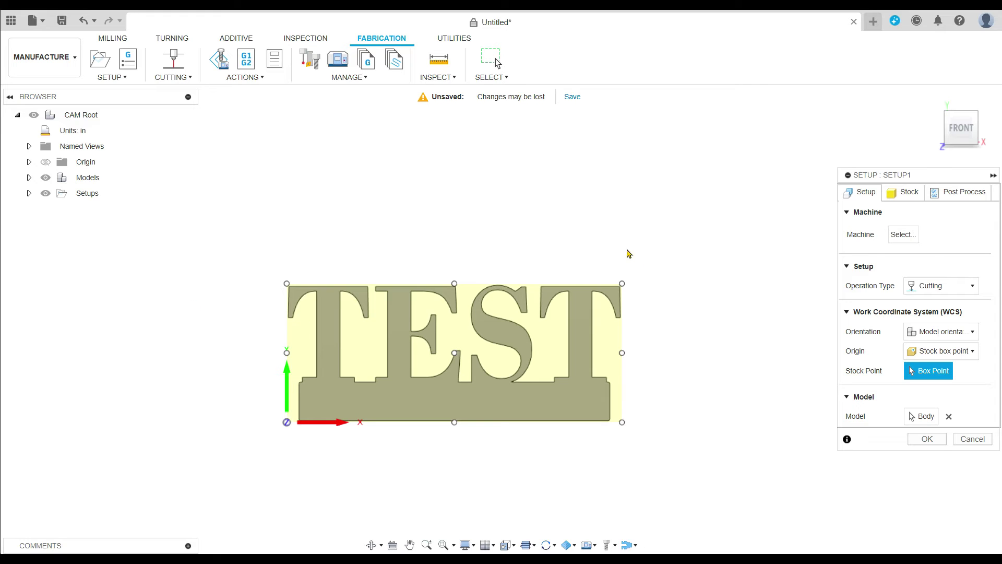
{"action": "left_click", "coordinate": [928, 440]}
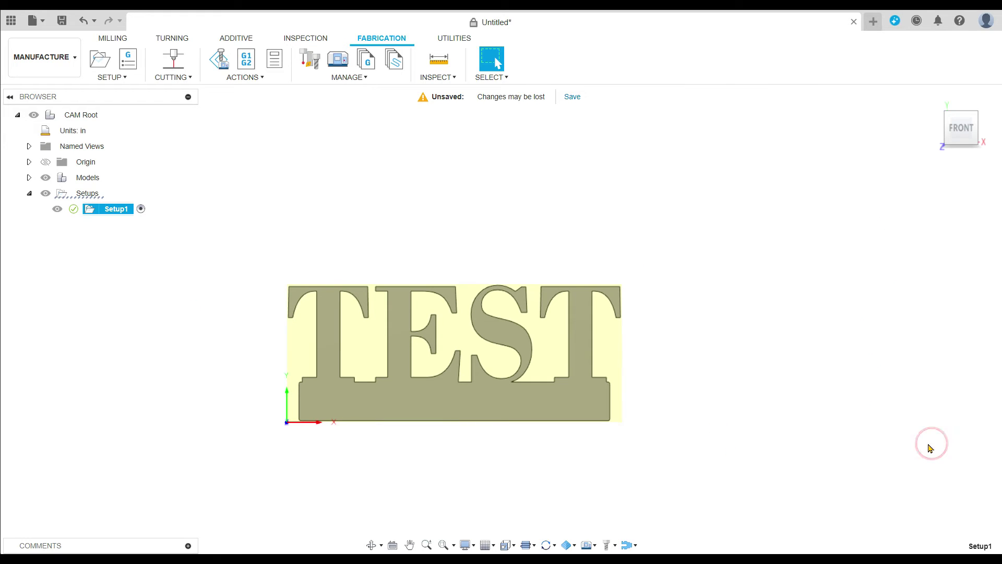
Step: Start a 2D Profile cut with the PLASMA CUTTER library's 2 - 16G FINE CUT steel tool
{"action": "left_click", "coordinate": [182, 76]}
{"action": "left_click", "coordinate": [181, 91]}
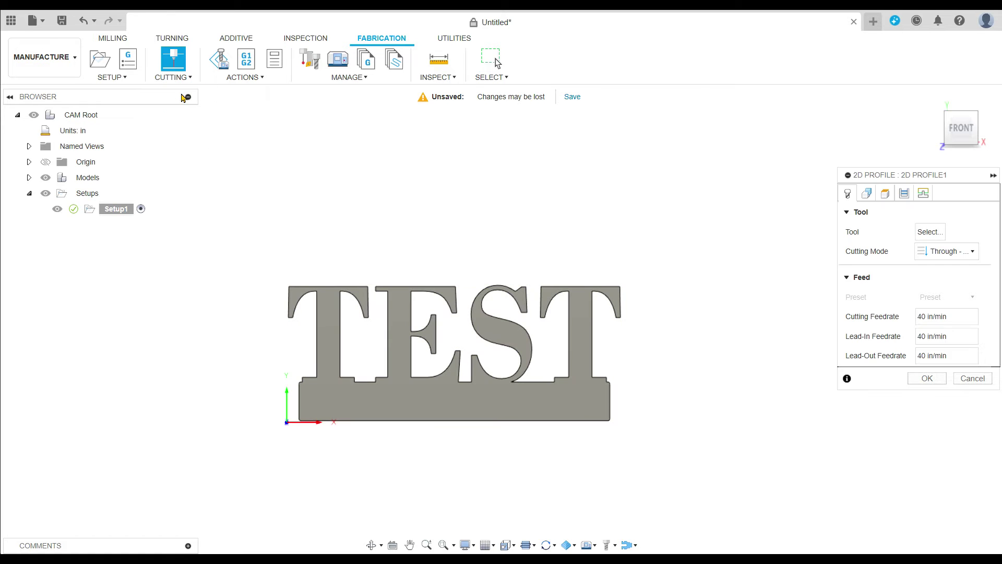
{"action": "left_click", "coordinate": [932, 233]}
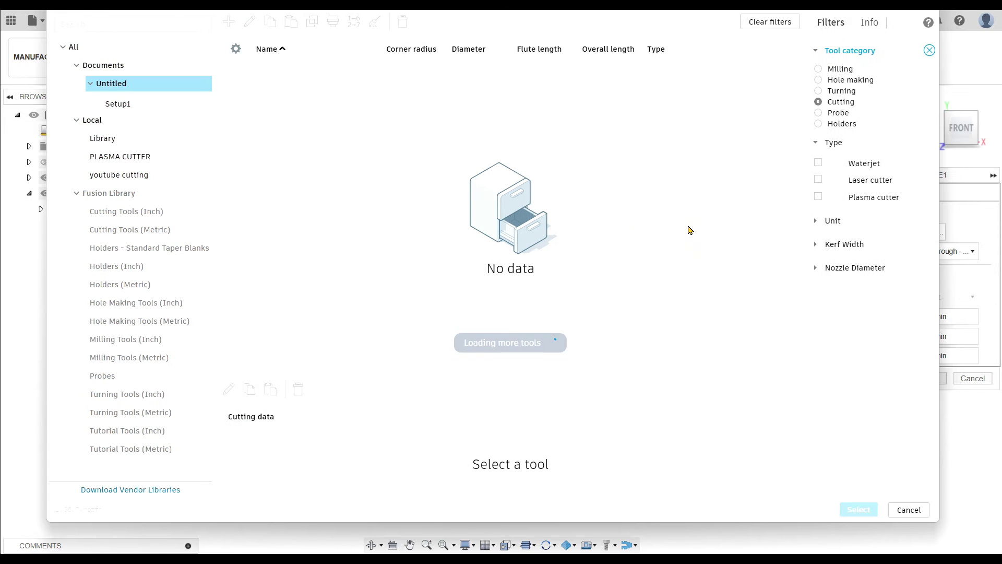
{"action": "left_click", "coordinate": [97, 157]}
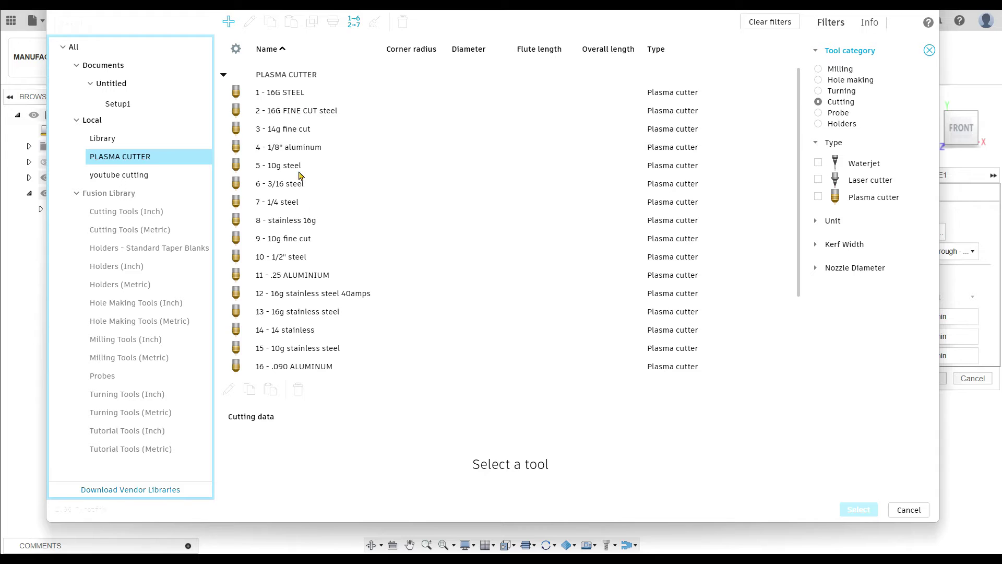
{"action": "left_click", "coordinate": [330, 112]}
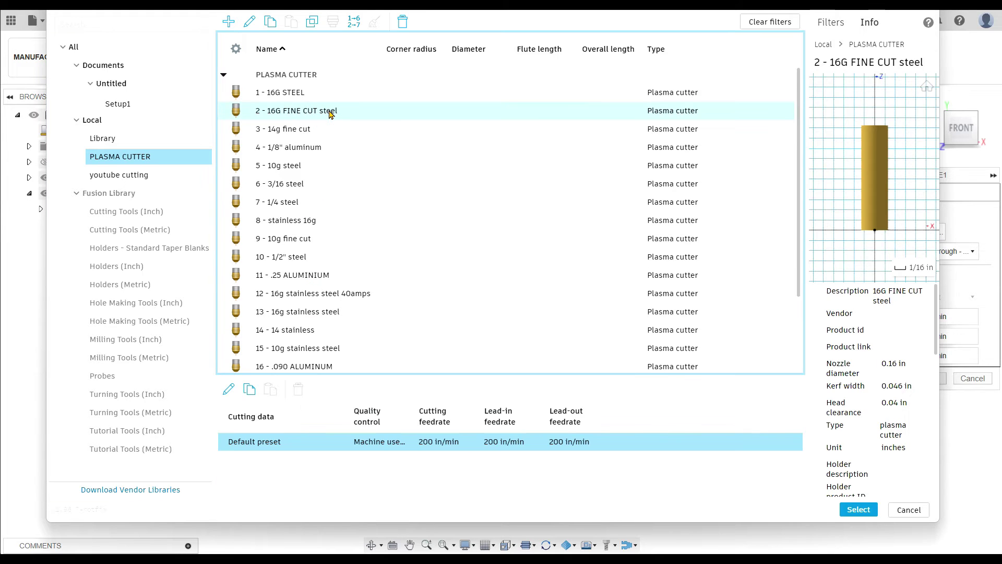
{"action": "left_click", "coordinate": [859, 510]}
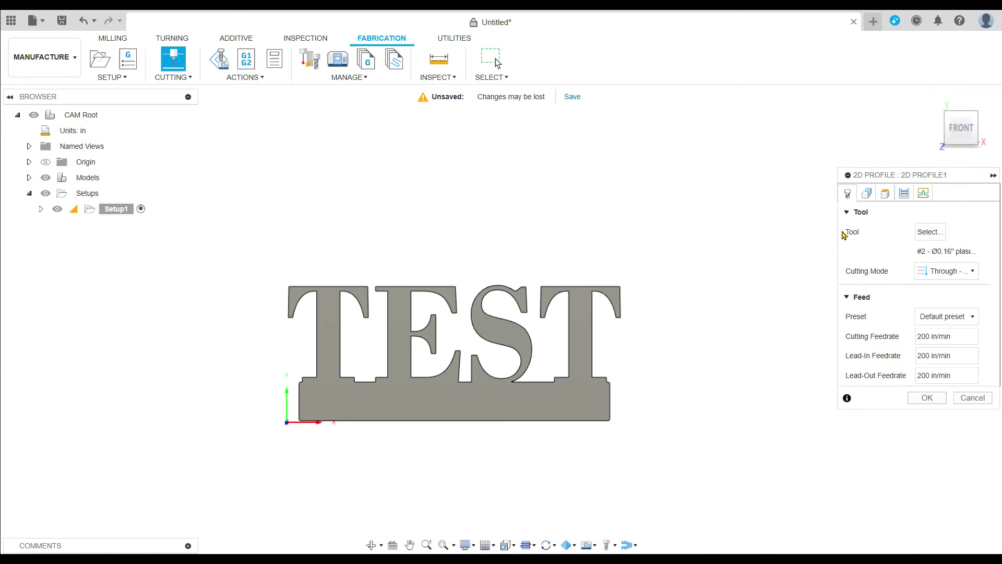
Step: Select the TEST plate face as the cut contour and turn on toolpath smoothing
{"action": "left_click", "coordinate": [868, 195]}
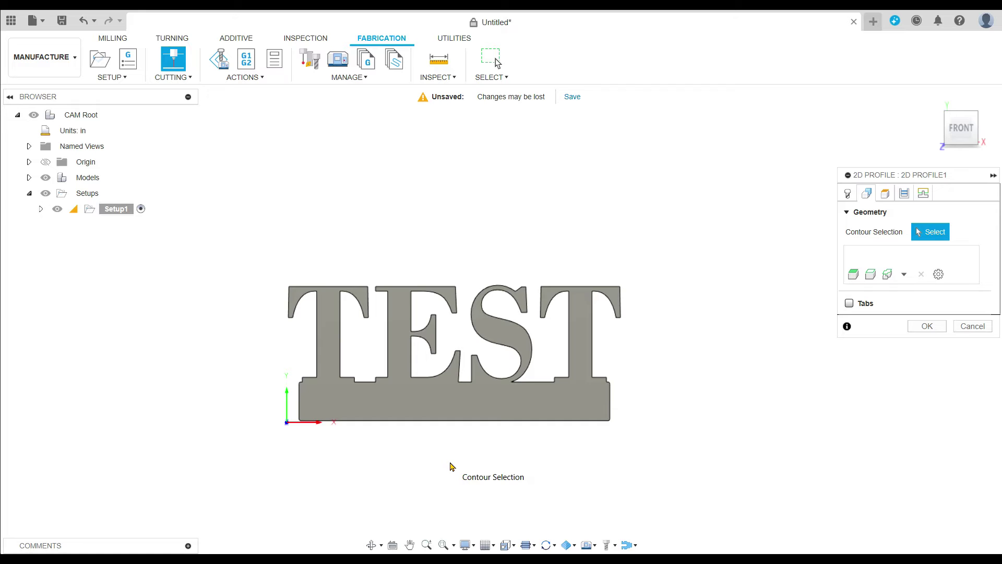
{"action": "left_click", "coordinate": [430, 406]}
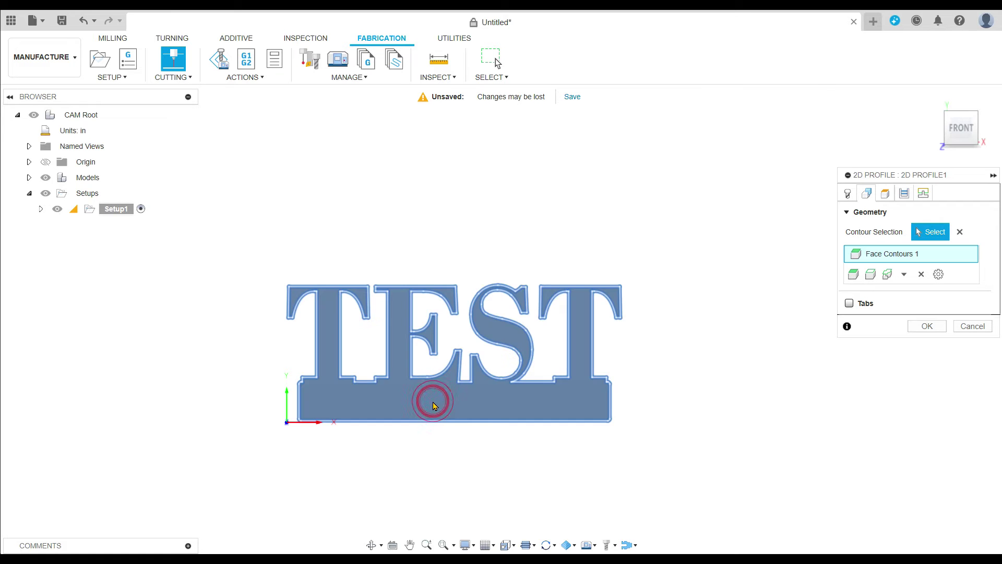
{"action": "left_click", "coordinate": [905, 194]}
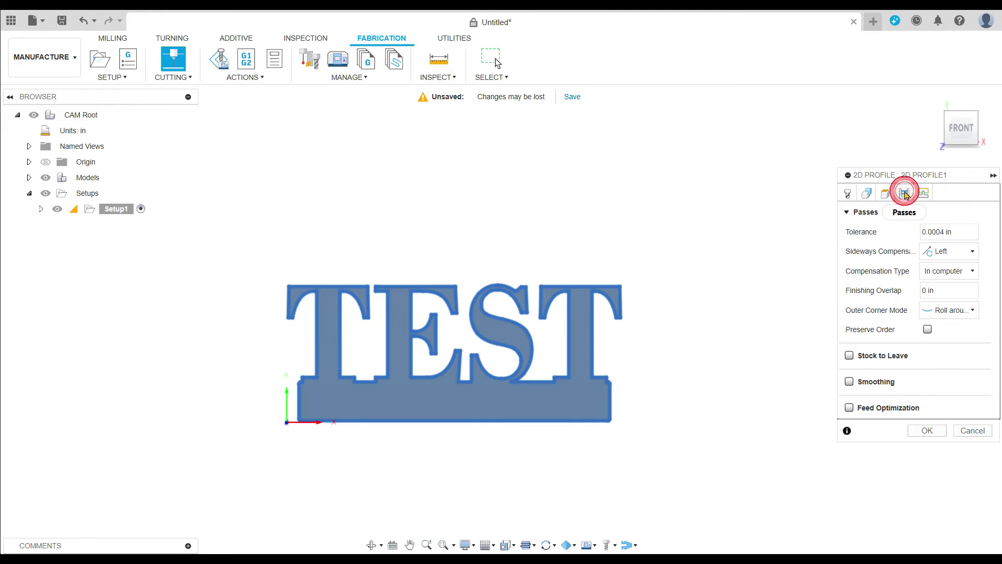
{"action": "left_click", "coordinate": [849, 381]}
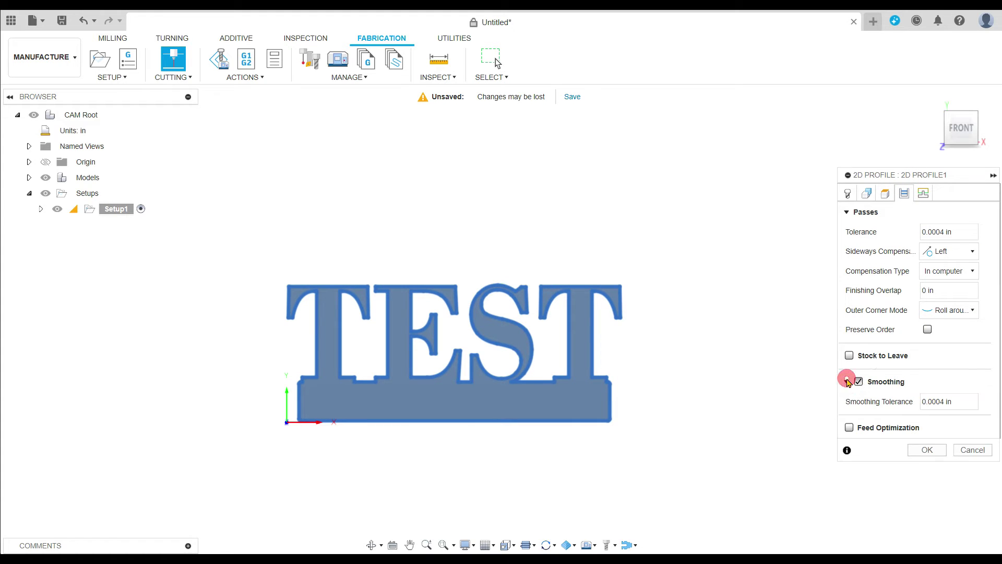
Step: Set the lead-in radius to 0.2 in and generate the profile toolpath
{"action": "left_click", "coordinate": [924, 194]}
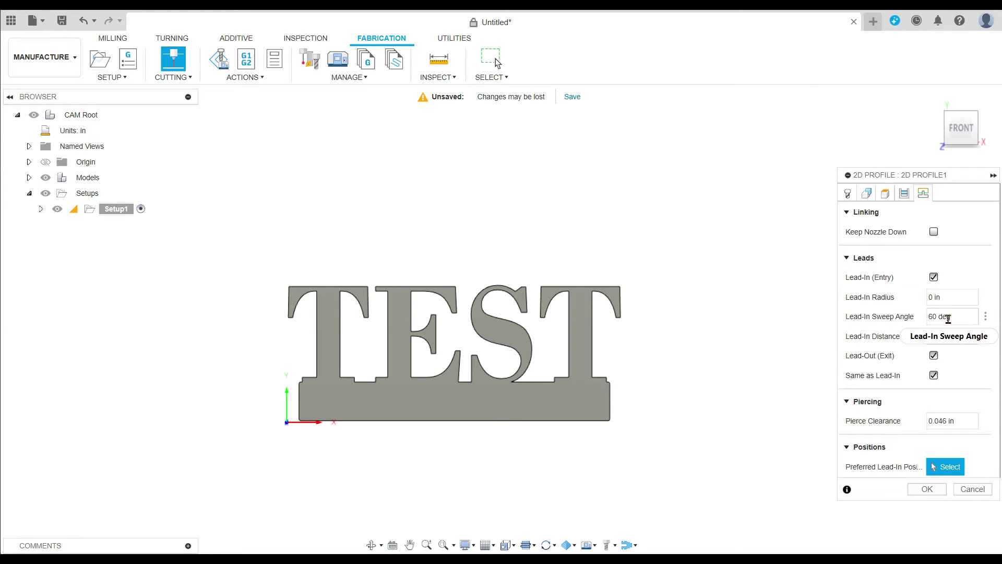
{"action": "mouse_move", "coordinate": [945, 322]}
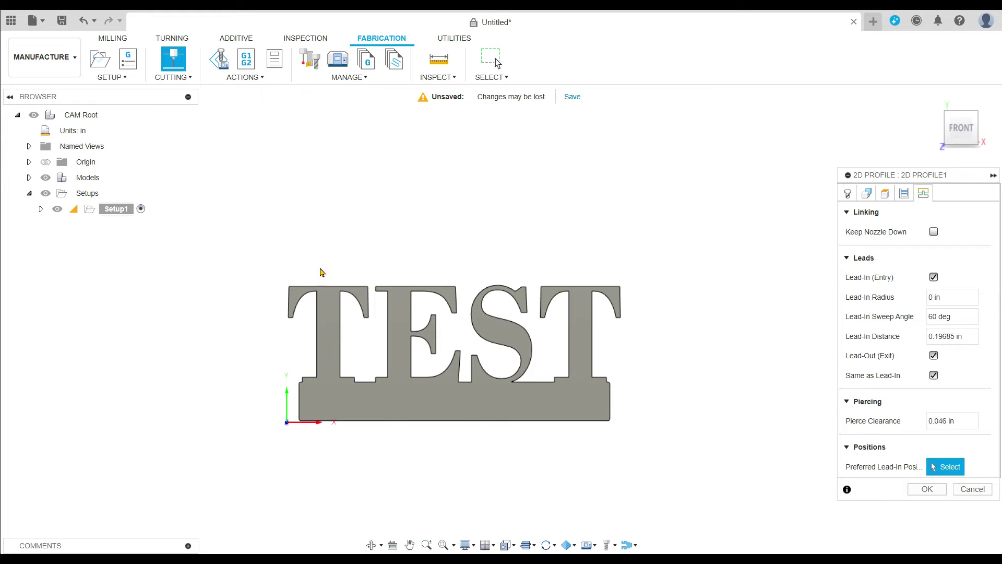
{"action": "left_click", "coordinate": [935, 298]}
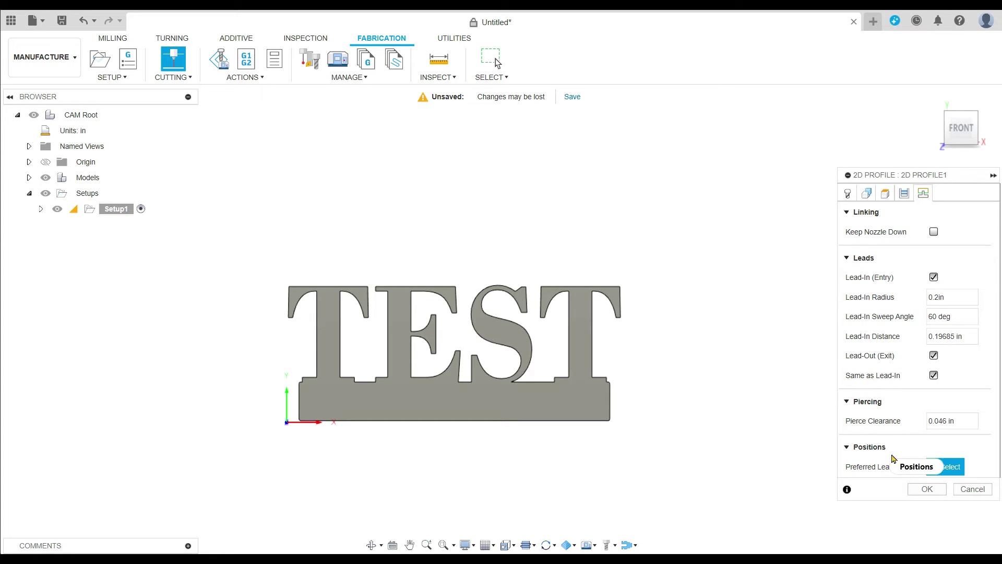
{"action": "left_click", "coordinate": [938, 490]}
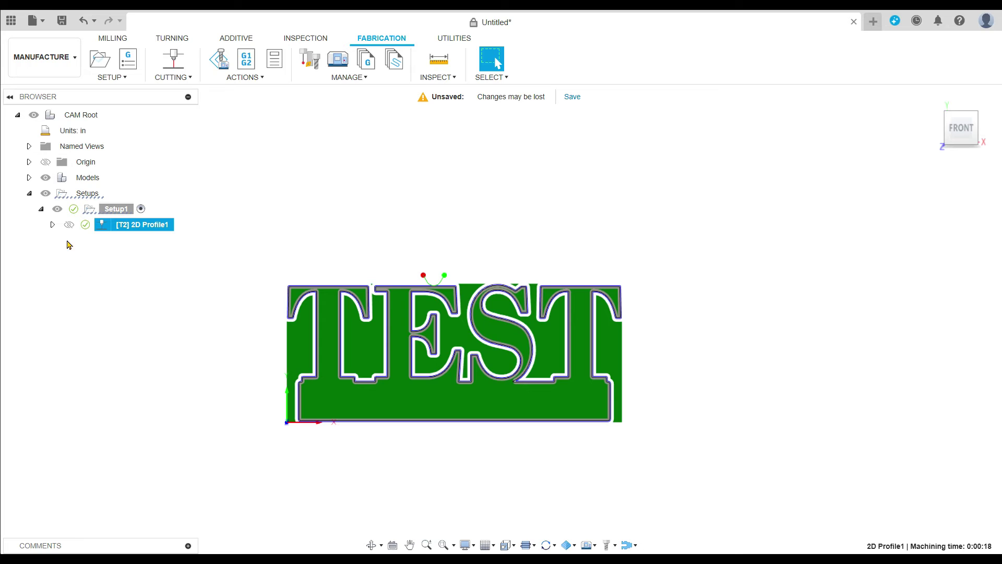
{"action": "mouse_move", "coordinate": [87, 231]}
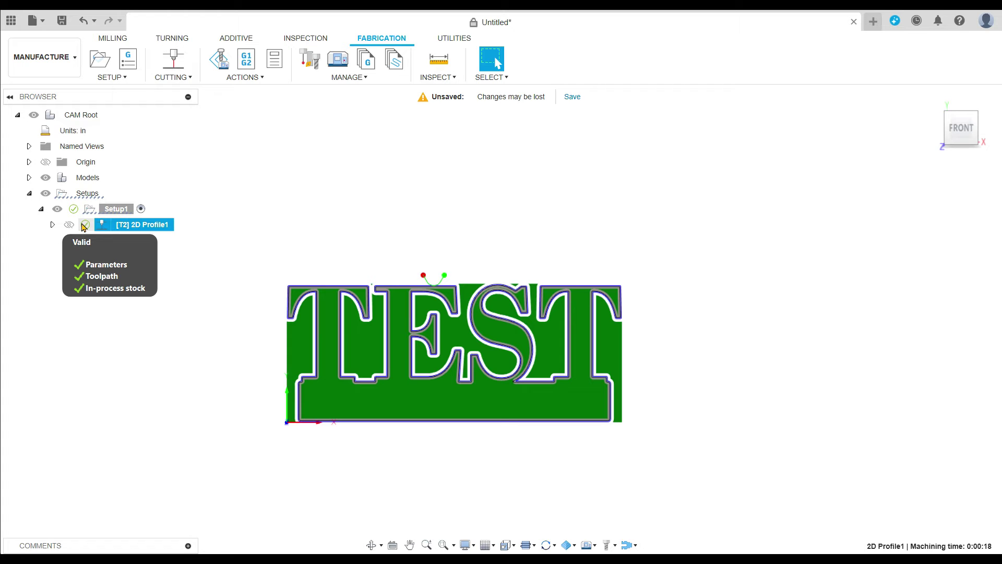
{"action": "scroll", "coordinate": [358, 255], "scroll_direction": "up", "scroll_amount": 2}
{"action": "middle_click_drag", "start_coordinate": [358, 255], "coordinate": [358, 195]}
{"action": "scroll", "coordinate": [340, 214], "scroll_direction": "down", "scroll_amount": 1}
{"action": "scroll", "coordinate": [240, 234], "scroll_direction": "up", "scroll_amount": 2}
{"action": "middle_click_drag", "start_coordinate": [239, 235], "coordinate": [219, 259]}
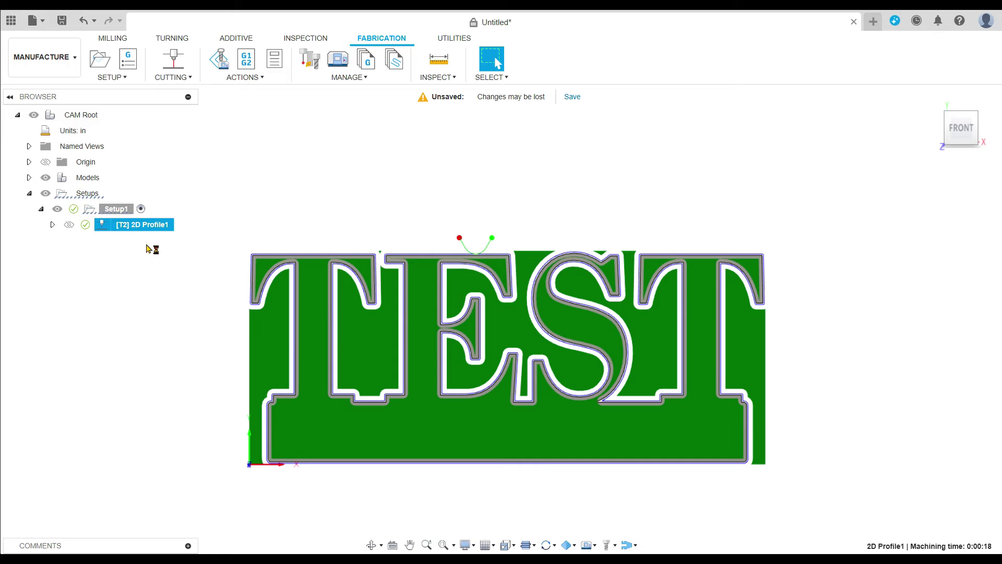
{"action": "double_click", "coordinate": [137, 227]}
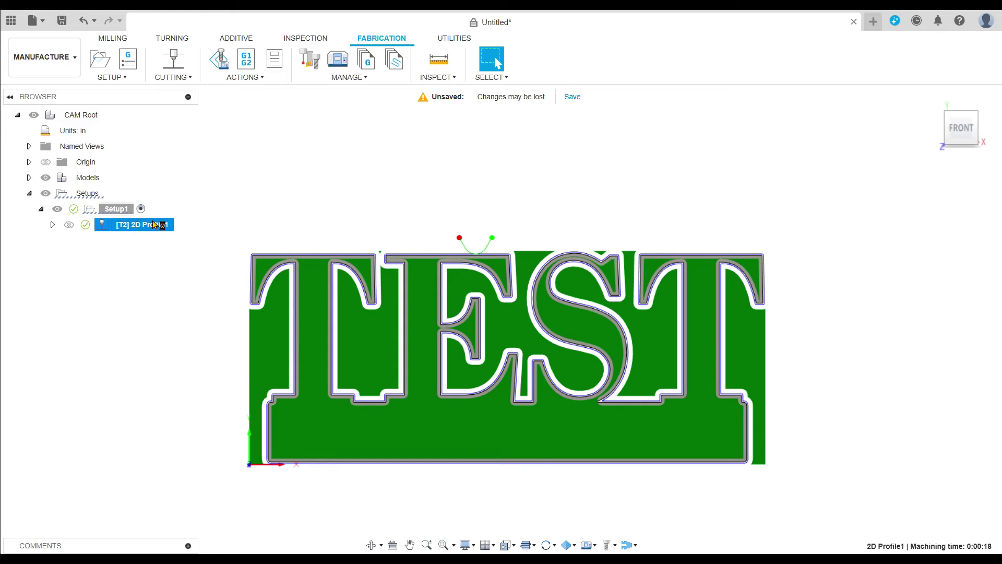
{"action": "right_click", "coordinate": [155, 228]}
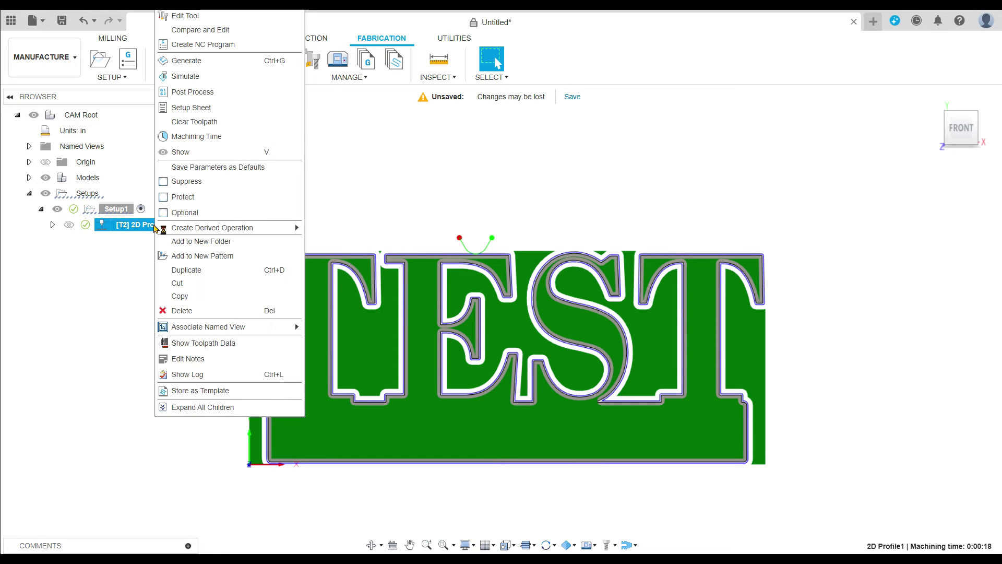
{"action": "left_click", "coordinate": [182, 81]}
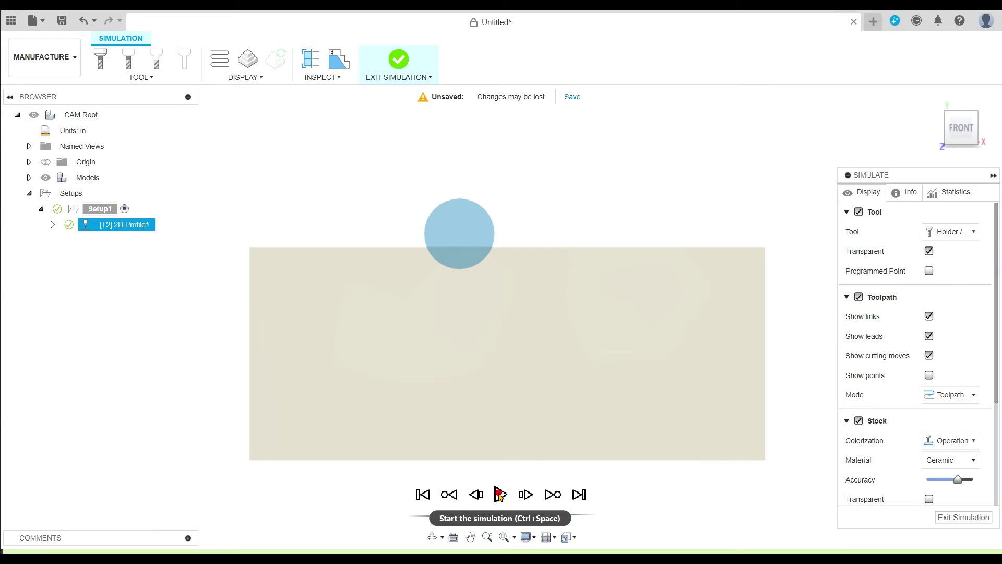
{"action": "left_click", "coordinate": [499, 495]}
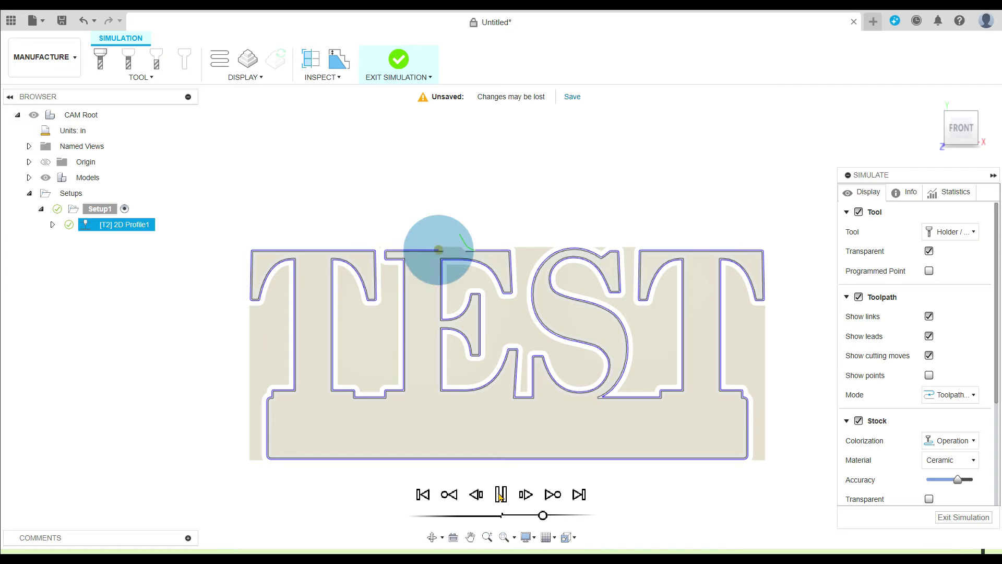
{"action": "left_click", "coordinate": [500, 495]}
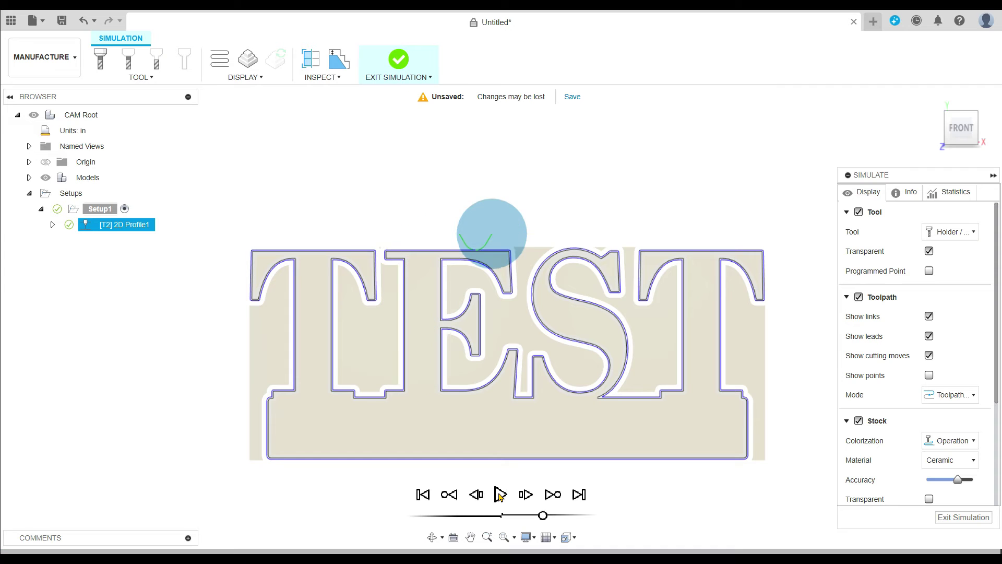
{"action": "left_click", "coordinate": [974, 522]}
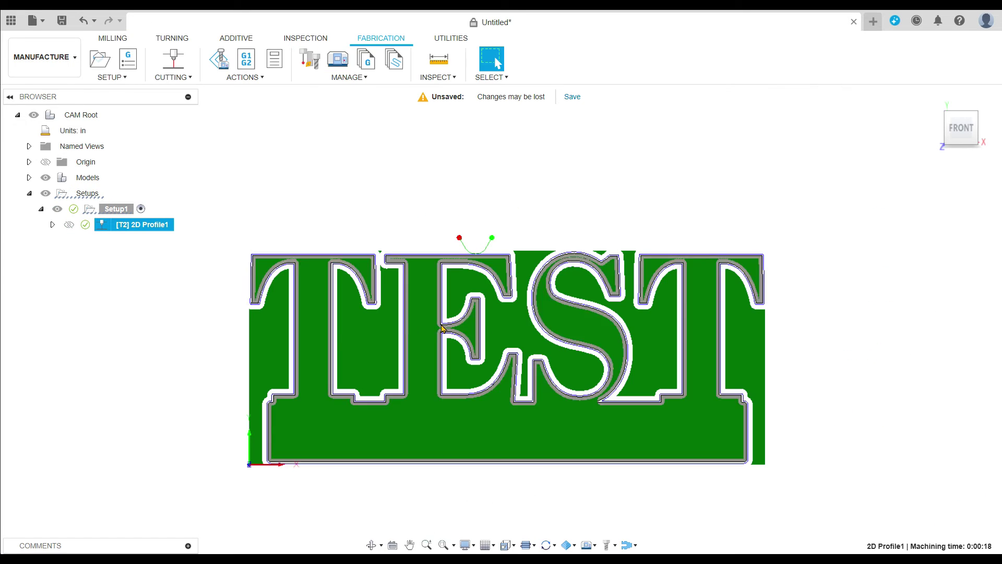
Step: Edit 2D Profile1 so its preferred lead-in point sits on the base's bottom edge, then regenerate
{"action": "right_click", "coordinate": [149, 223]}
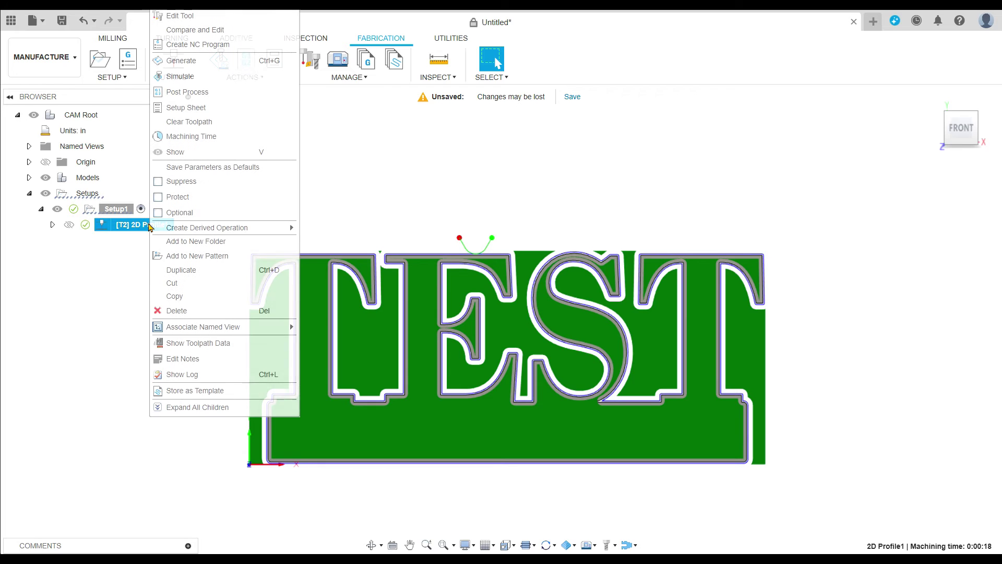
{"action": "left_click", "coordinate": [180, 15]}
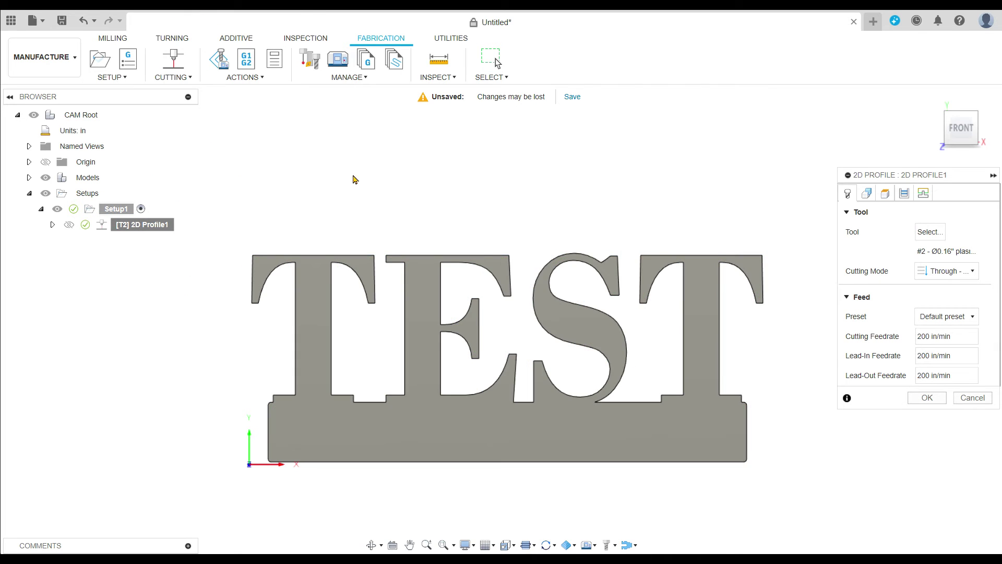
{"action": "left_click", "coordinate": [923, 194]}
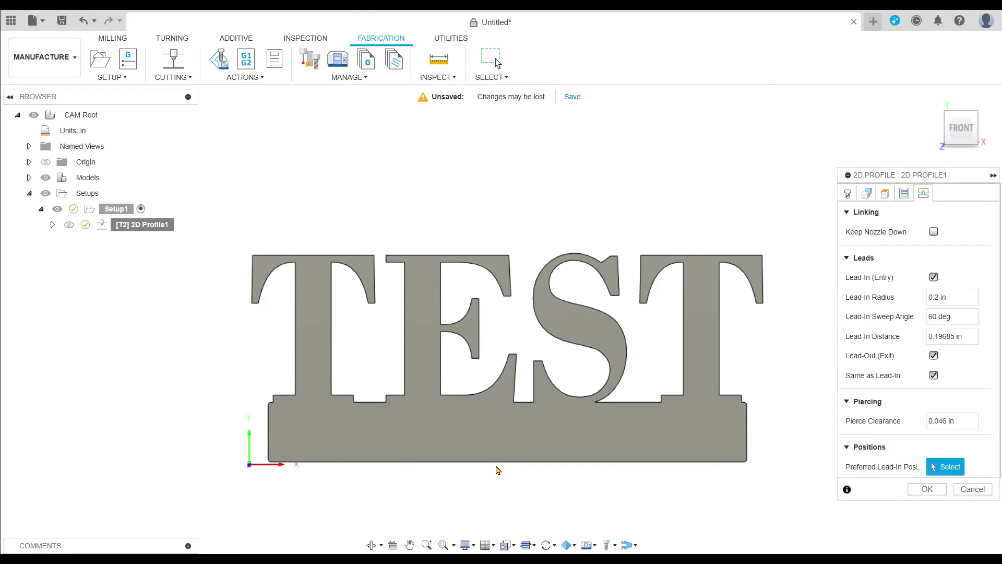
{"action": "left_click", "coordinate": [402, 469]}
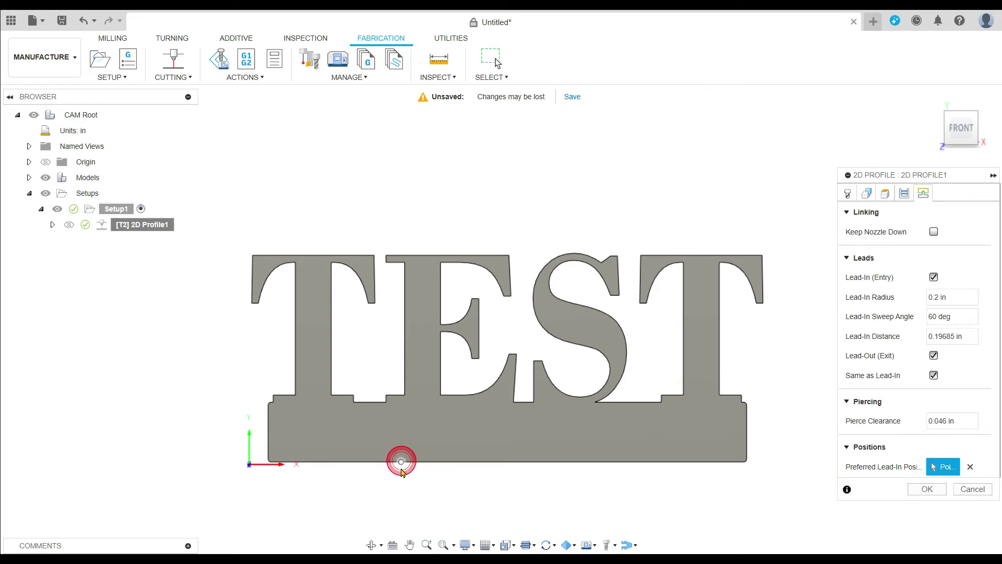
{"action": "left_click", "coordinate": [928, 490]}
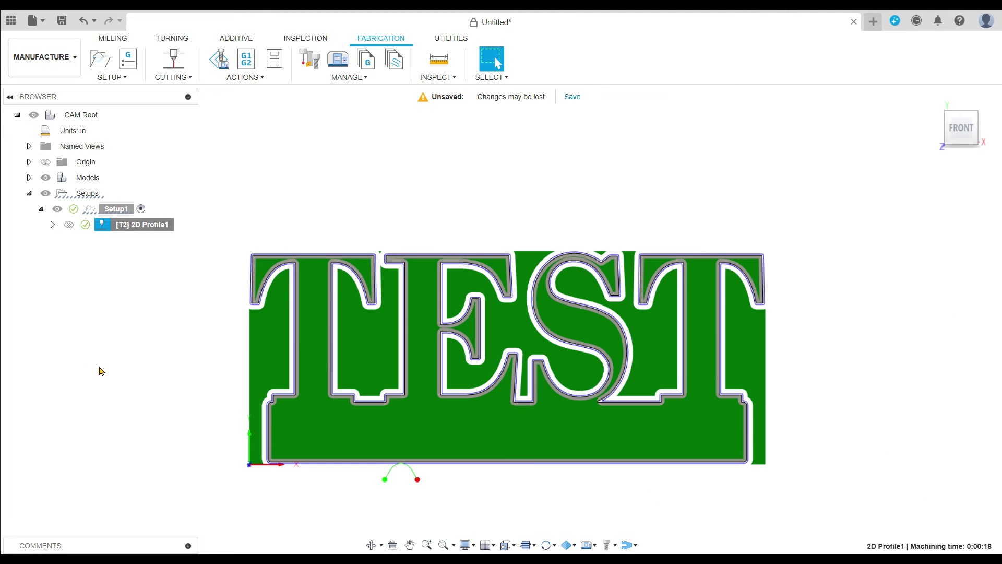
{"action": "right_click", "coordinate": [139, 228]}
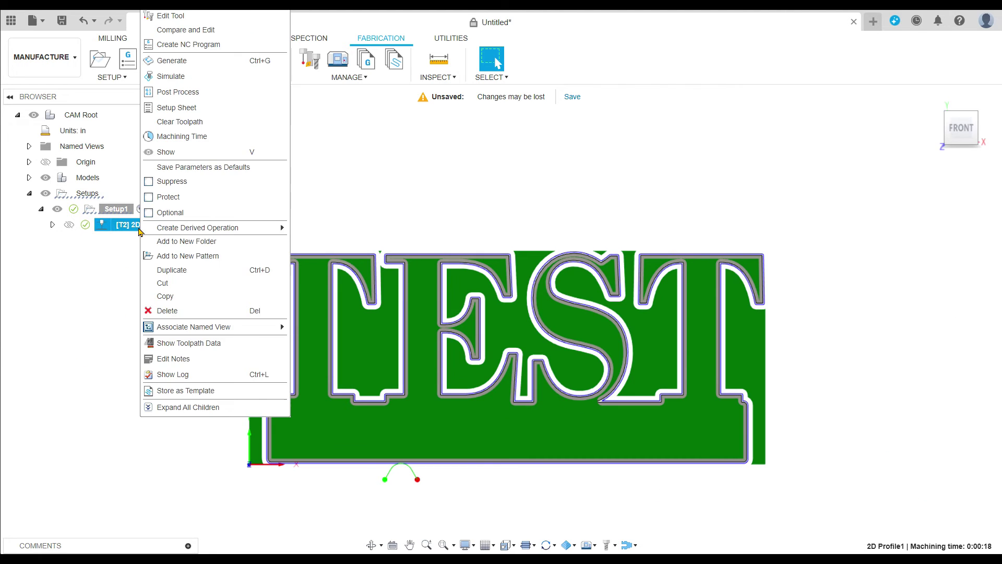
{"action": "left_click", "coordinate": [185, 74]}
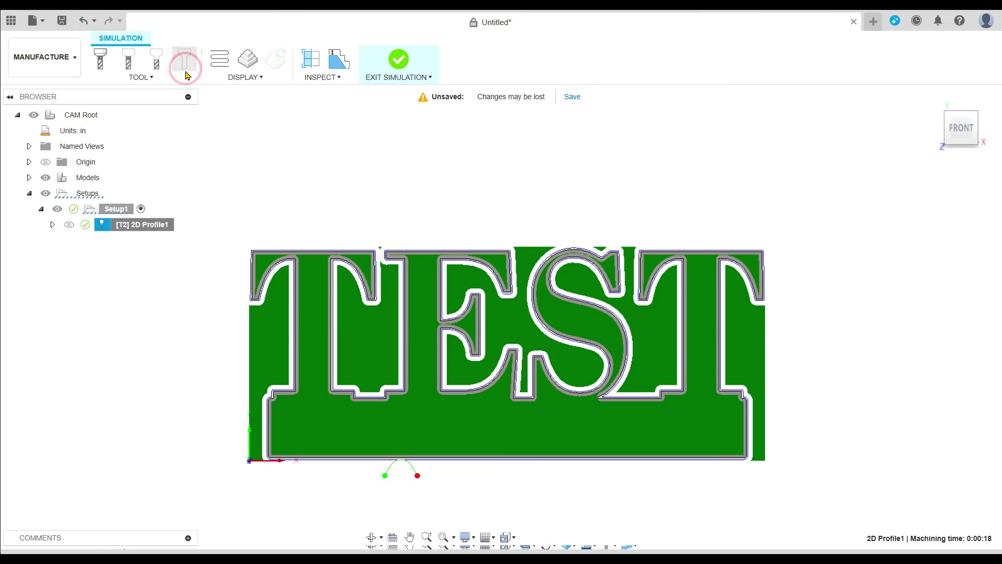
{"action": "left_click", "coordinate": [504, 498]}
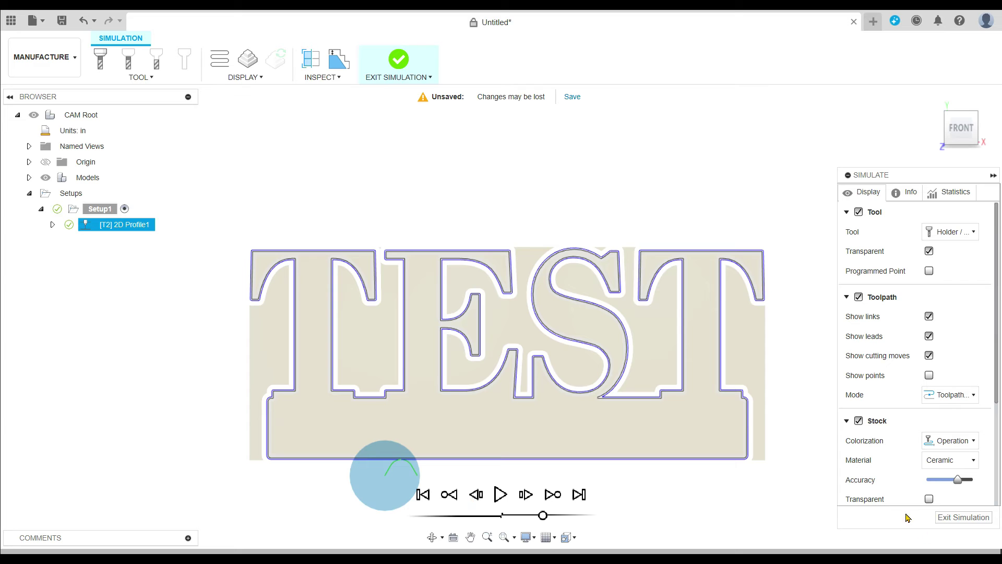
{"action": "left_click", "coordinate": [949, 519]}
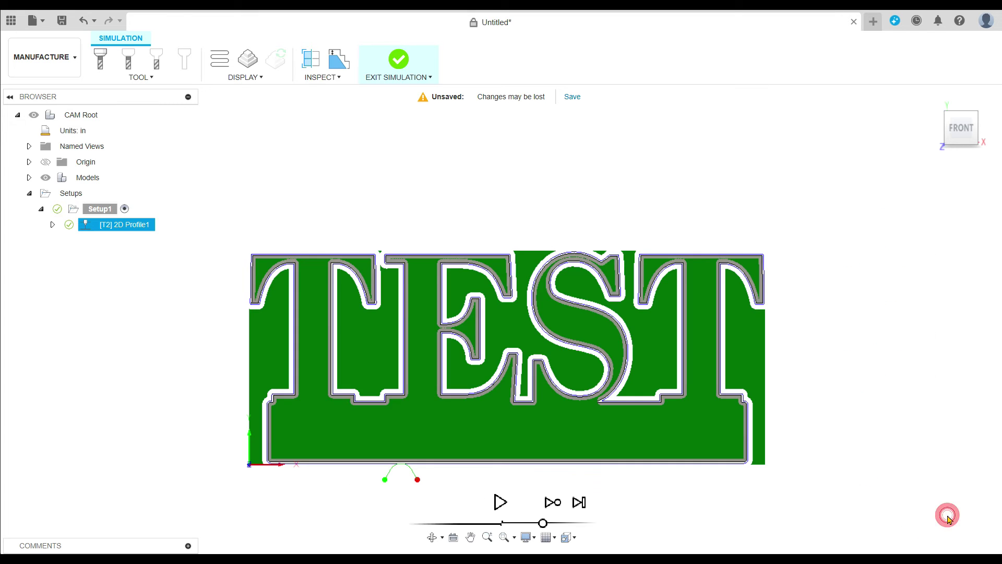
{"action": "right_click", "coordinate": [151, 231]}
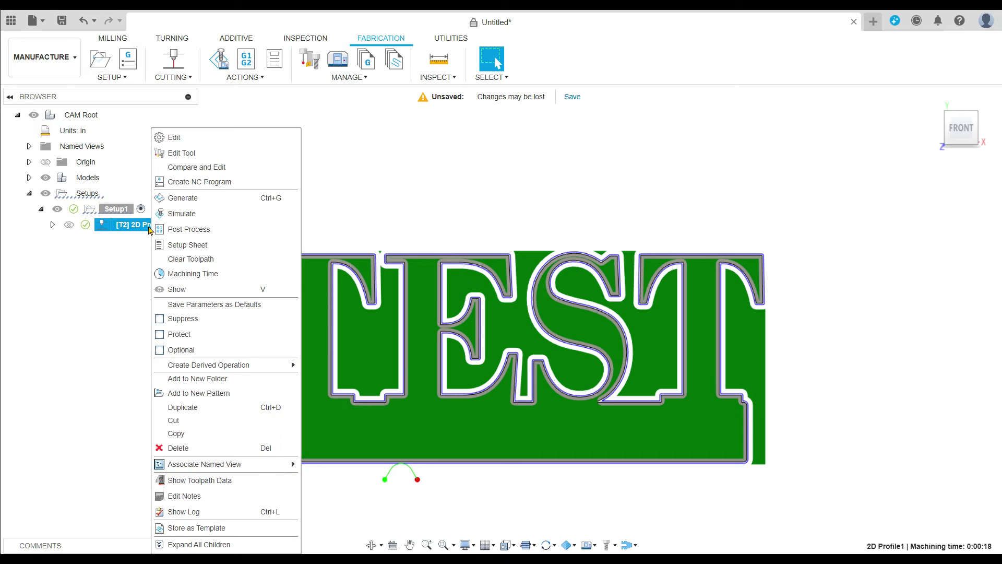
Step: Post process 2D Profile1 and confirm the Custom Mach3 Plasma post is selected
{"action": "left_click", "coordinate": [180, 230]}
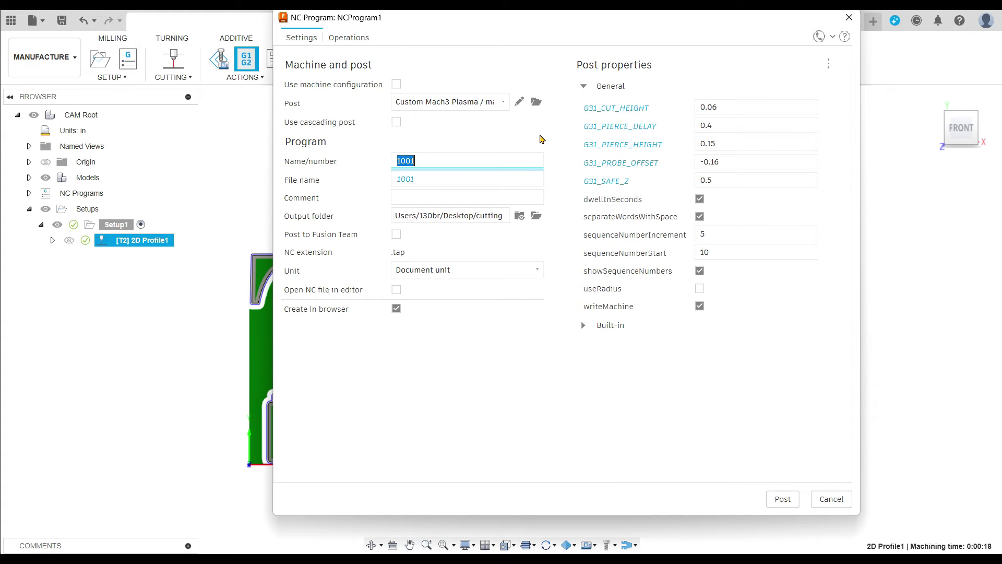
{"action": "left_click", "coordinate": [504, 102]}
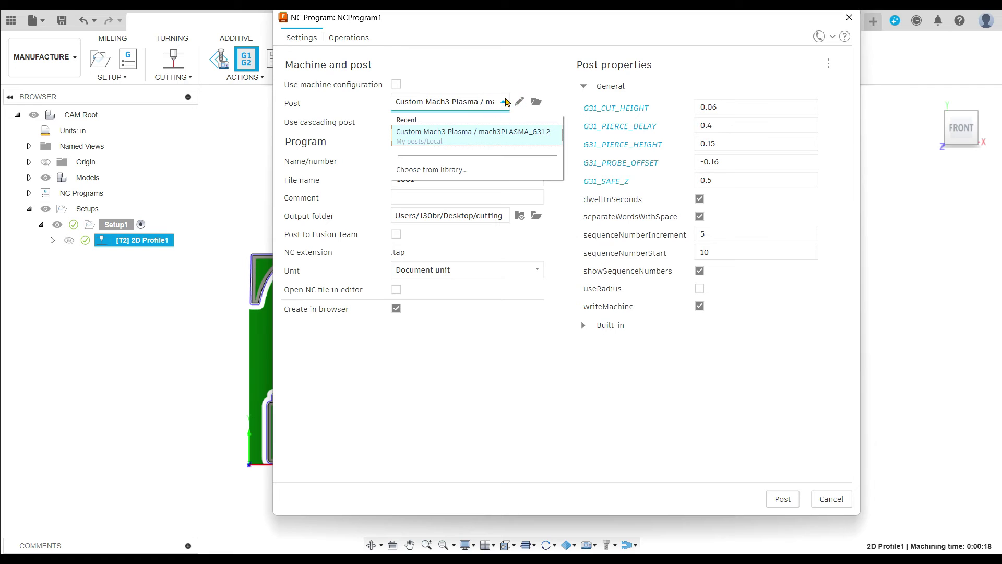
{"action": "left_click", "coordinate": [511, 76]}
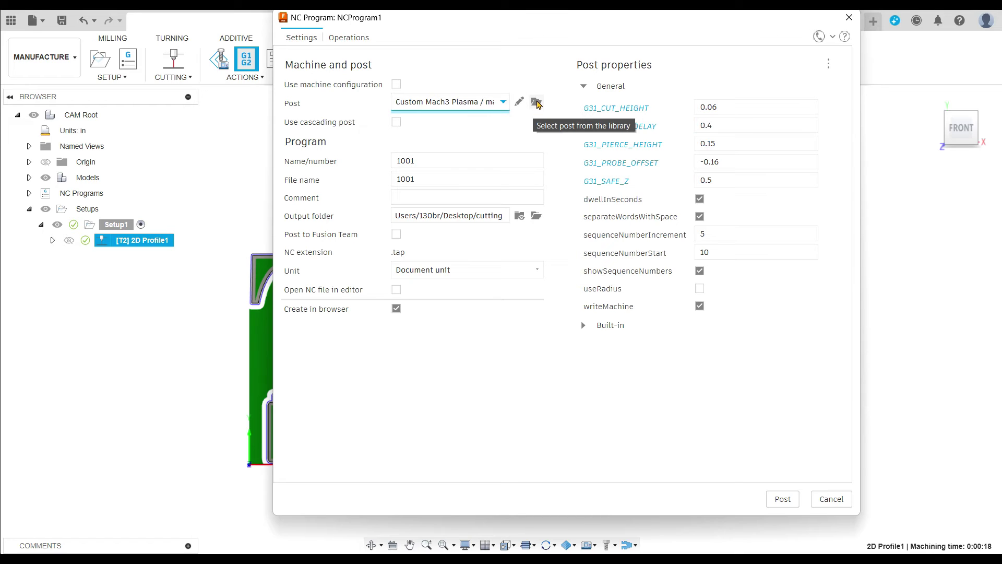
Step: Import mach3PLASMA_G31.cps into the local post library and use it for the program
{"action": "left_click", "coordinate": [537, 102]}
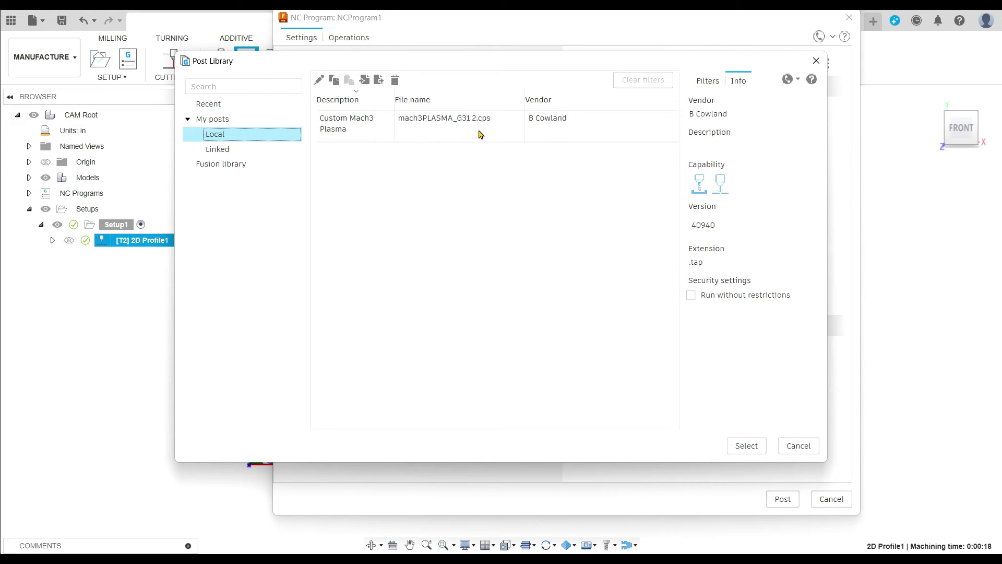
{"action": "left_click", "coordinate": [359, 129]}
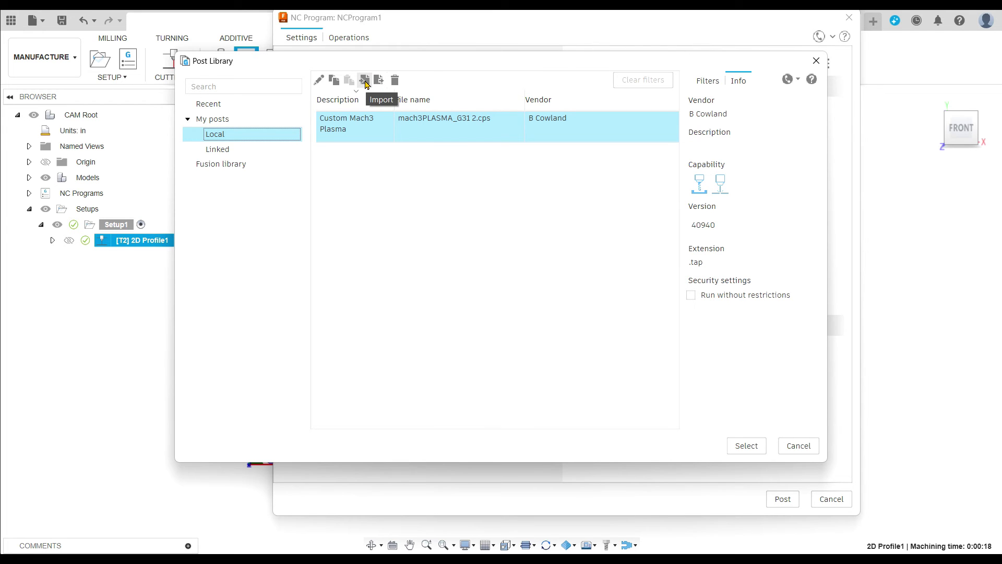
{"action": "left_click", "coordinate": [365, 81]}
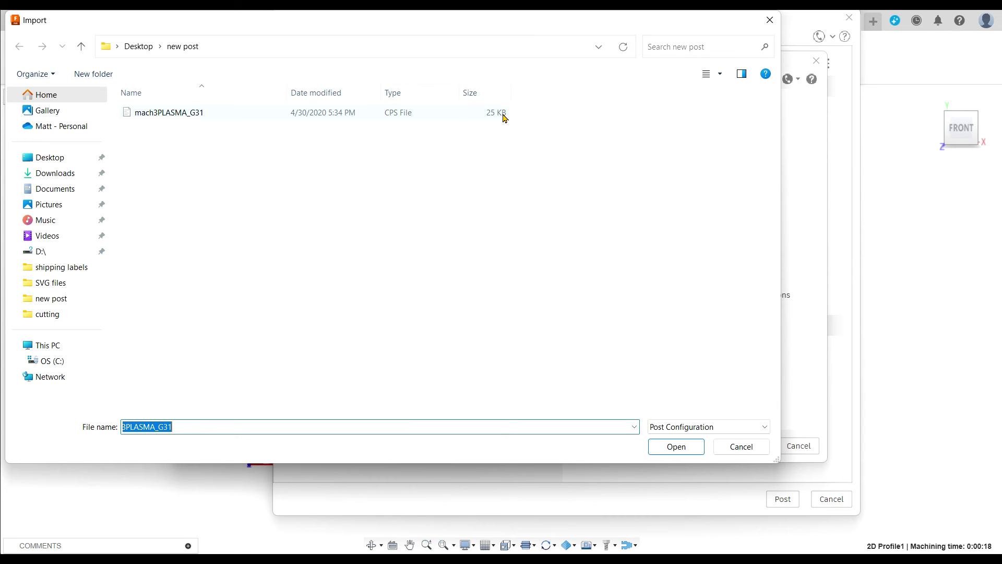
{"action": "left_click", "coordinate": [689, 447]}
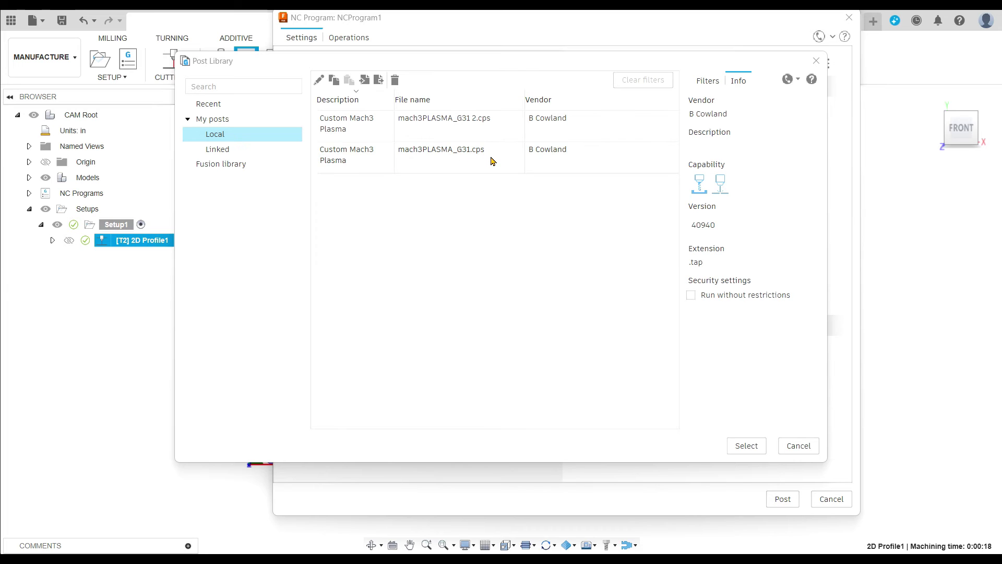
{"action": "left_click", "coordinate": [490, 160]}
{"action": "left_click", "coordinate": [755, 447]}
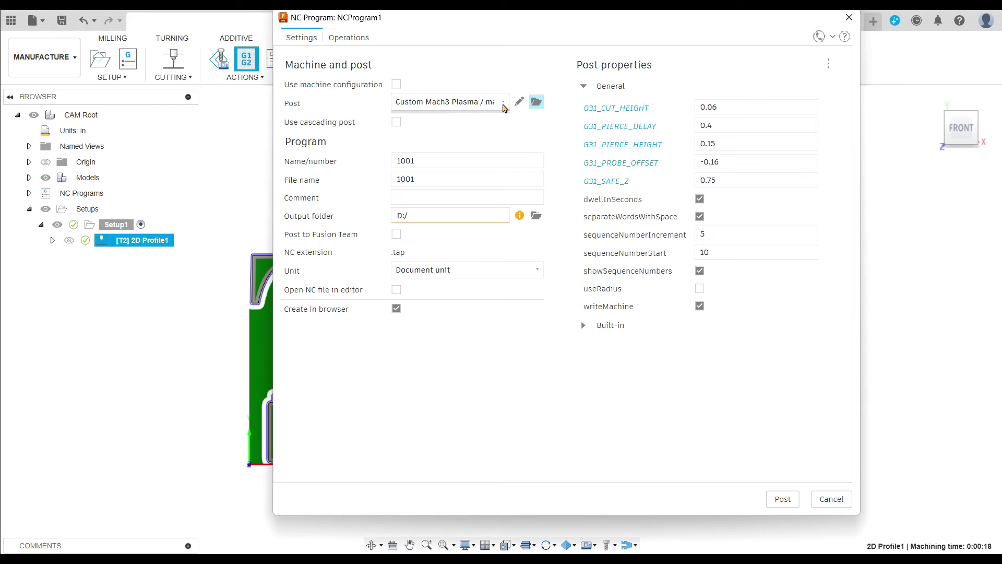
Step: Compare the recent posts and settle on mach3PLASMA_G31 2 with SAFE_Z 0.5
{"action": "left_click", "coordinate": [503, 104]}
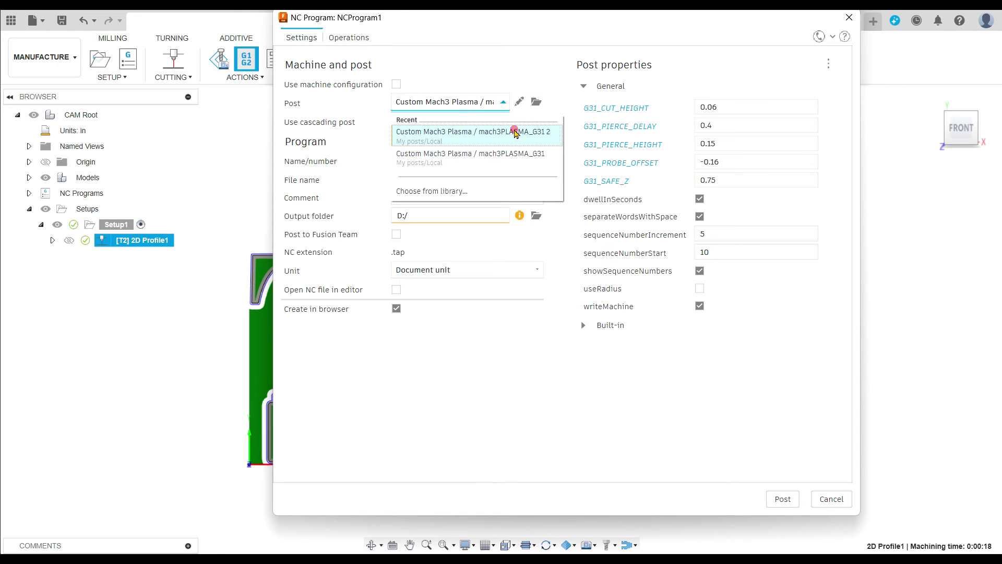
{"action": "left_click", "coordinate": [515, 132]}
{"action": "left_click", "coordinate": [504, 102]}
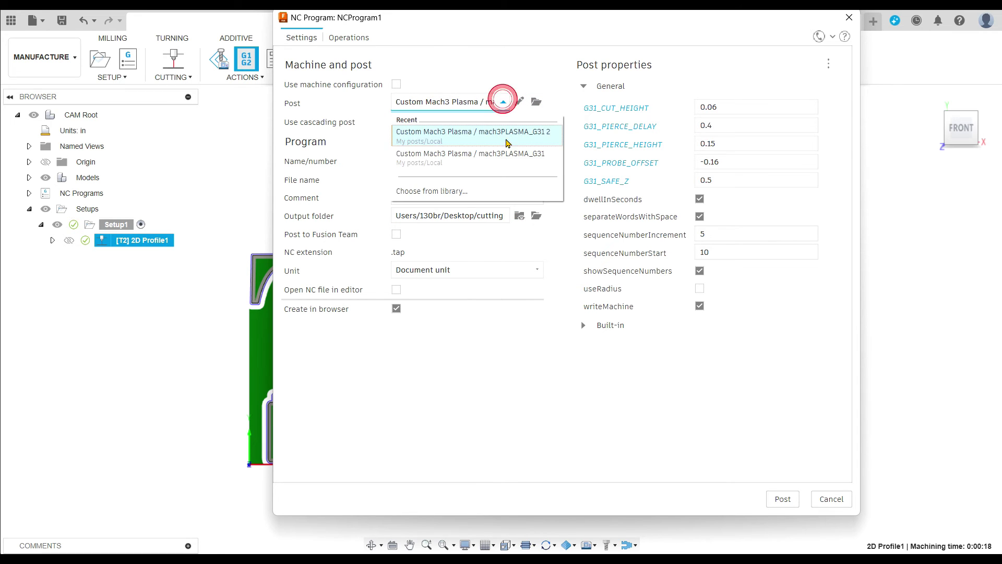
{"action": "left_click", "coordinate": [506, 156]}
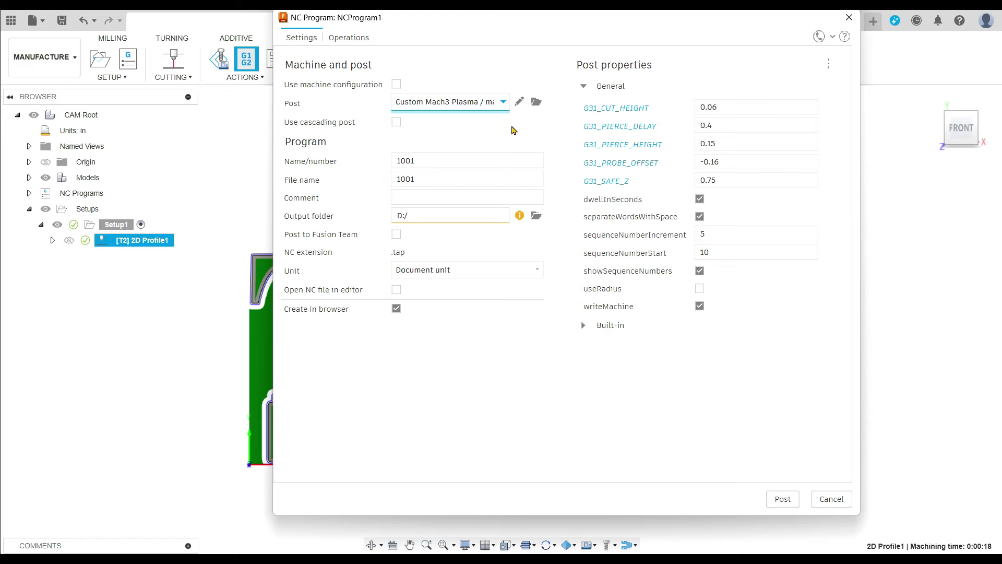
{"action": "left_click", "coordinate": [504, 101]}
{"action": "left_click", "coordinate": [487, 131]}
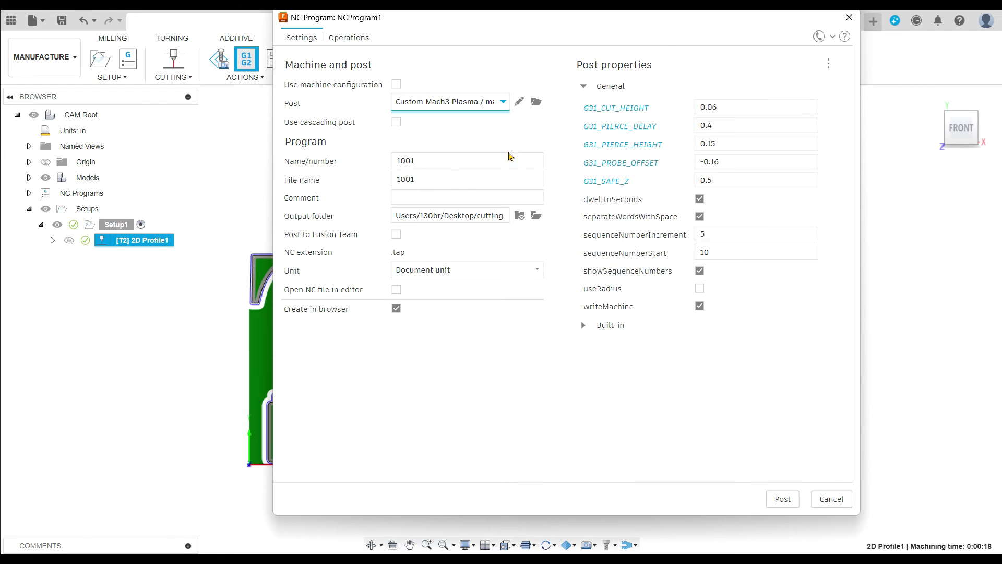
Step: Rename program 1001 to 'TEST 2', check the cutting output folder, and post TEST 2.tap
{"action": "left_click", "coordinate": [427, 162]}
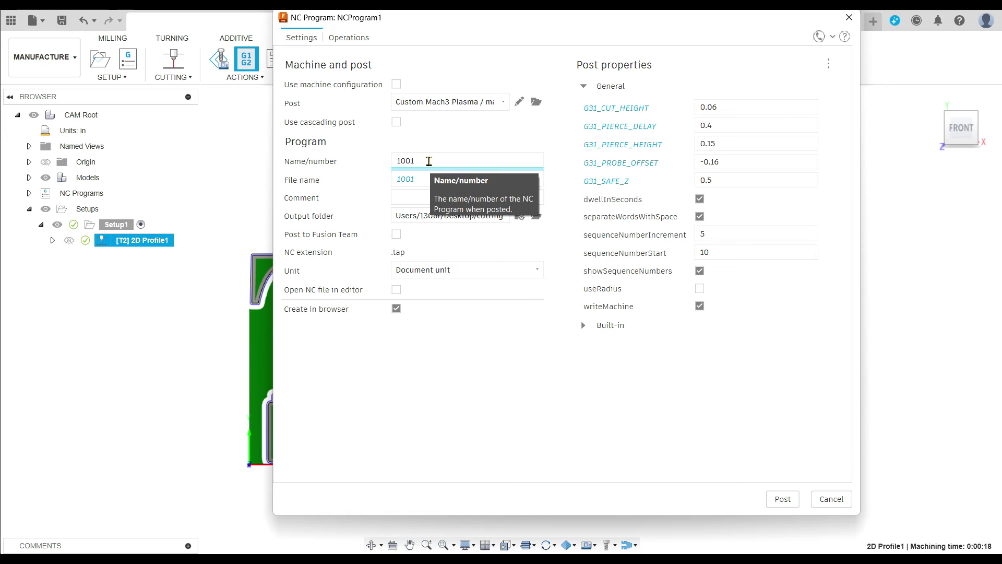
{"action": "key", "text": "BackSpace"}
{"action": "key", "text": "BackSpace"}
{"action": "key", "text": "BackSpace"}
{"action": "key", "text": "BackSpace"}
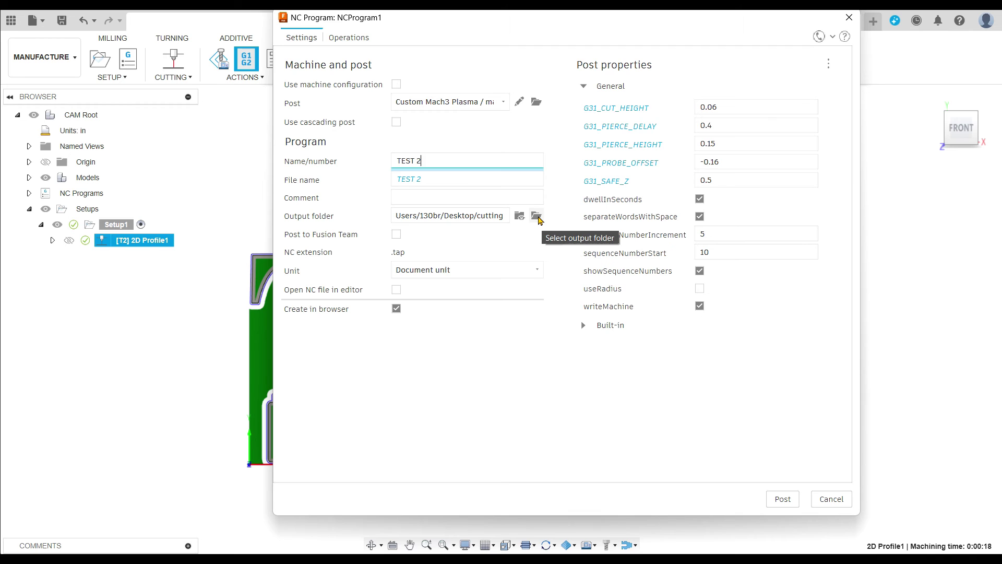
{"action": "left_click", "coordinate": [537, 216]}
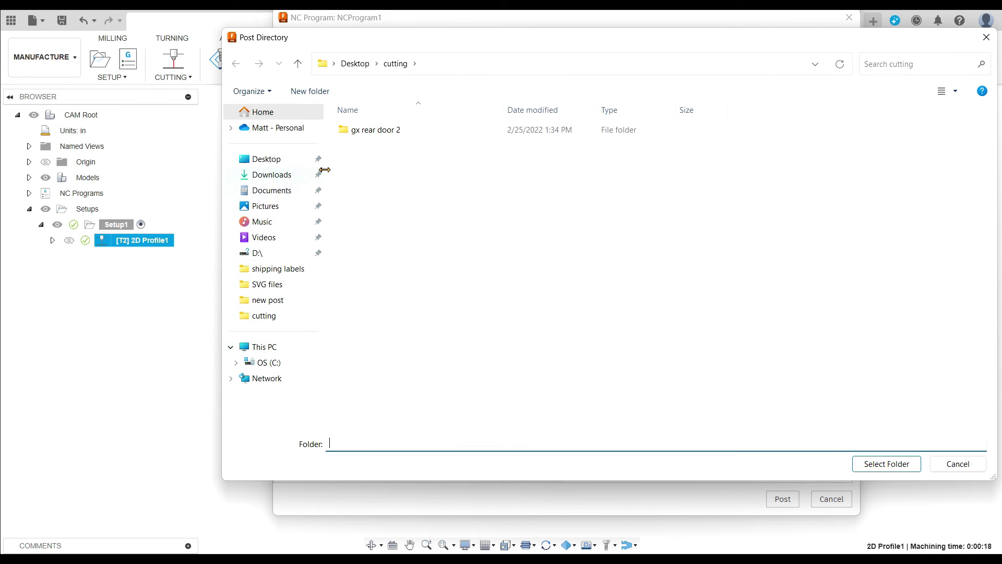
{"action": "left_click", "coordinate": [987, 38]}
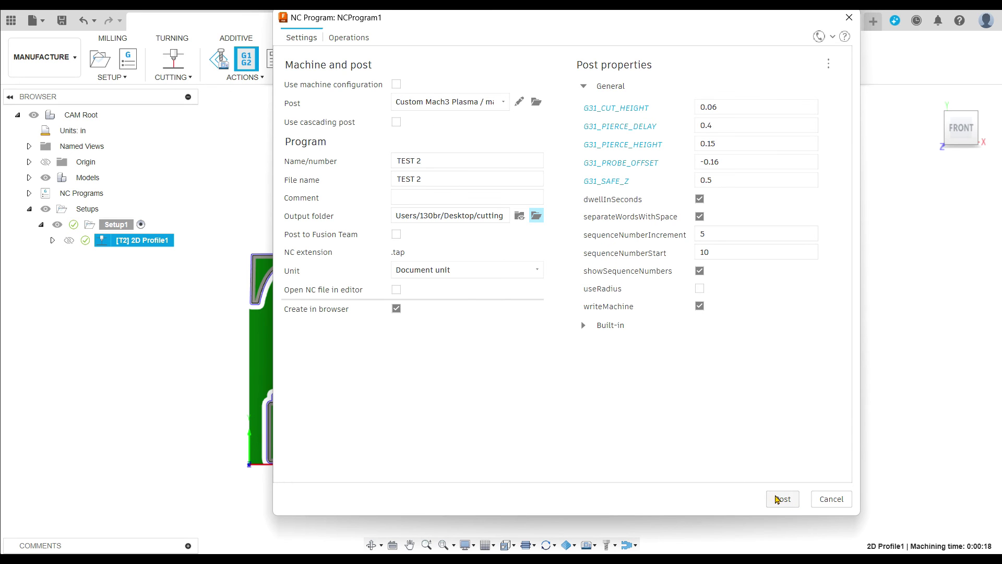
{"action": "left_click", "coordinate": [776, 497]}
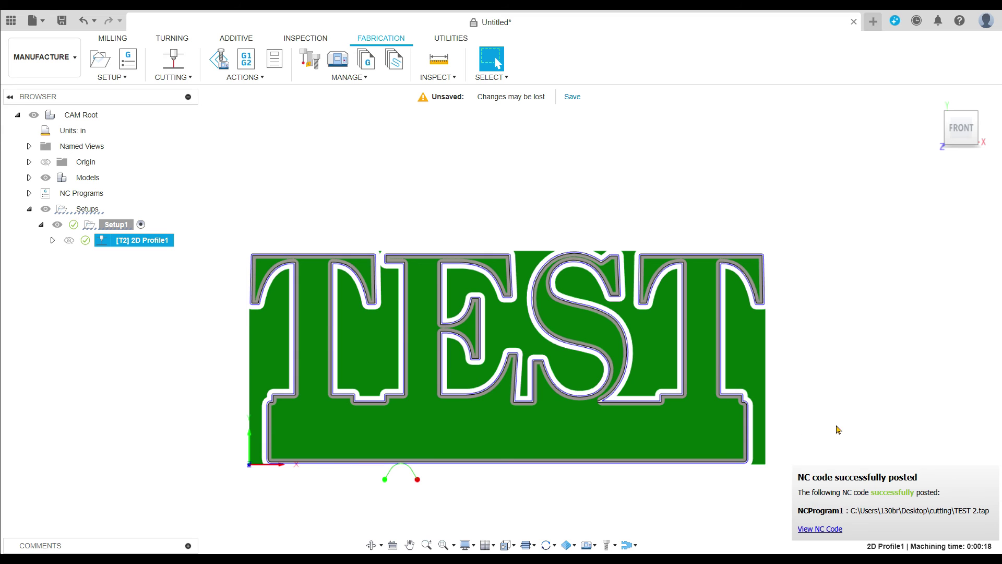
Step: Minimize Fusion, open the desktop cutting folder, and select the TEST 2 file
{"action": "left_click", "coordinate": [932, 7]}
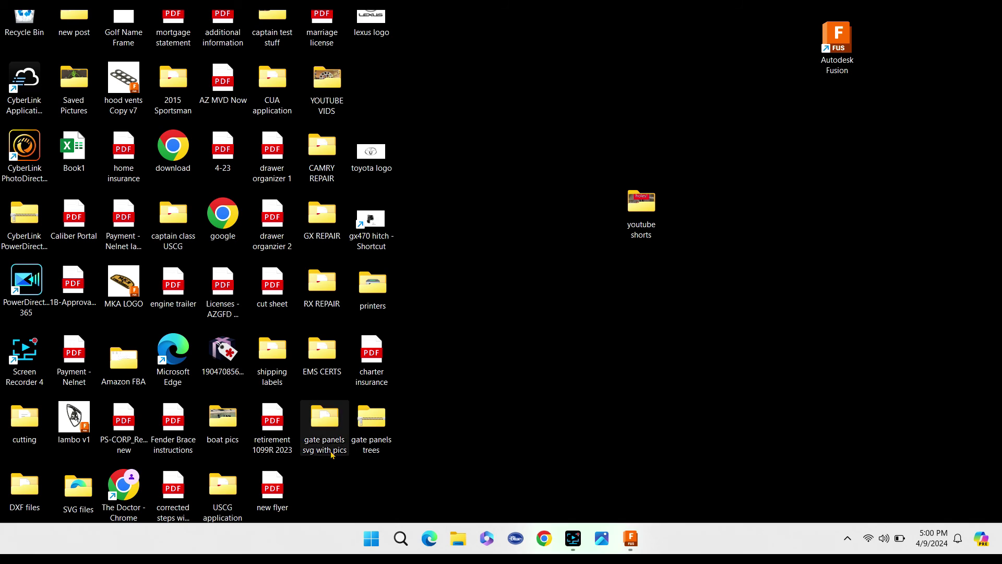
{"action": "left_click", "coordinate": [33, 422]}
{"action": "double_click", "coordinate": [33, 422]}
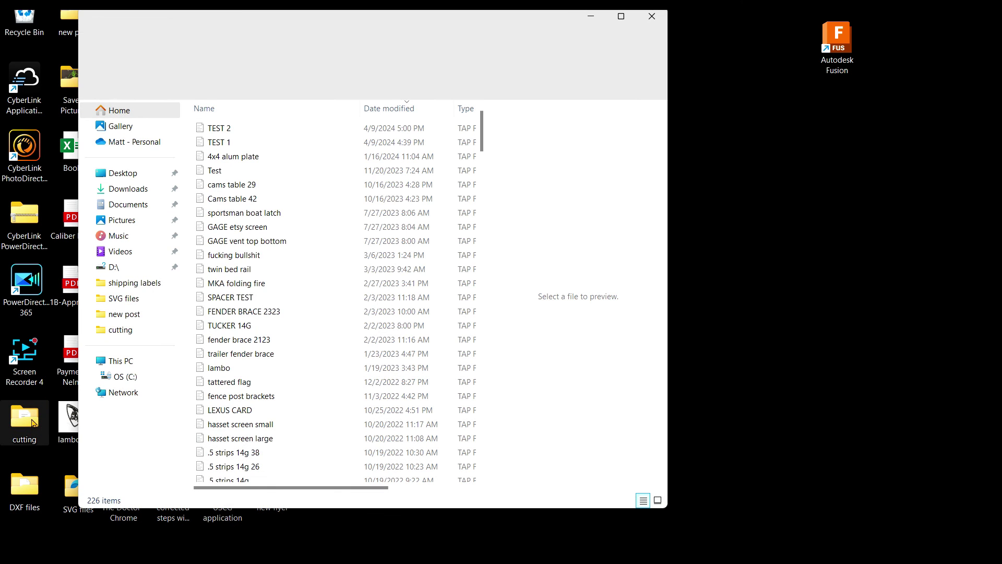
{"action": "left_click", "coordinate": [260, 129]}
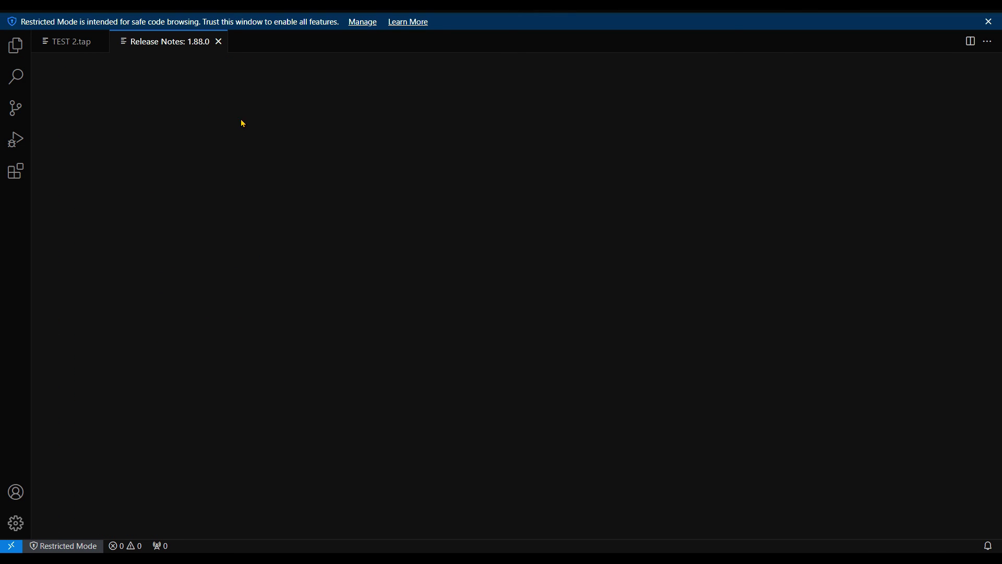
Step: Read TEST 2.tap through N1095 M30, dismiss the Restricted Mode notice, and leave VS Code
{"action": "left_click", "coordinate": [68, 42]}
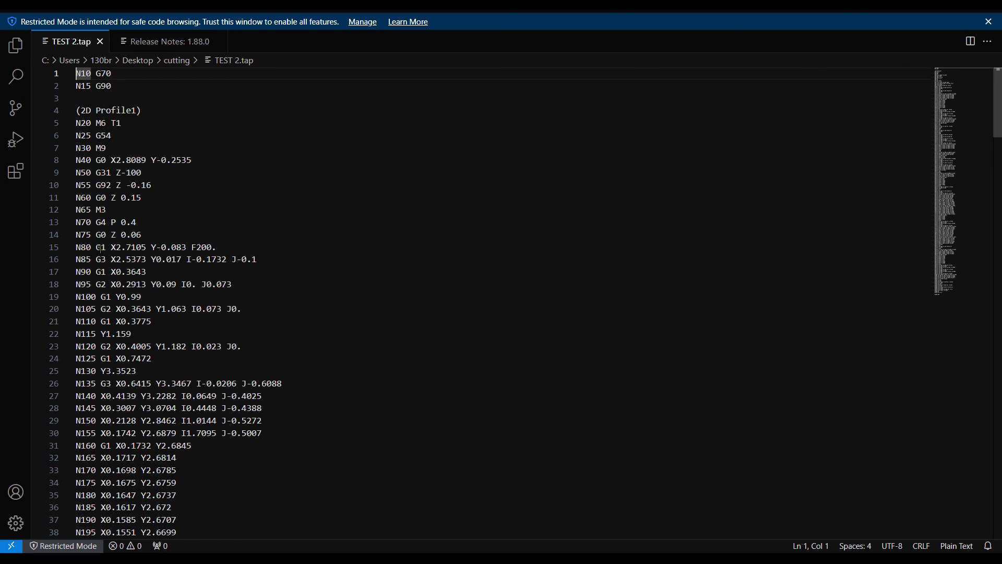
{"action": "scroll", "coordinate": [220, 250], "scroll_direction": "down", "scroll_amount": 4}
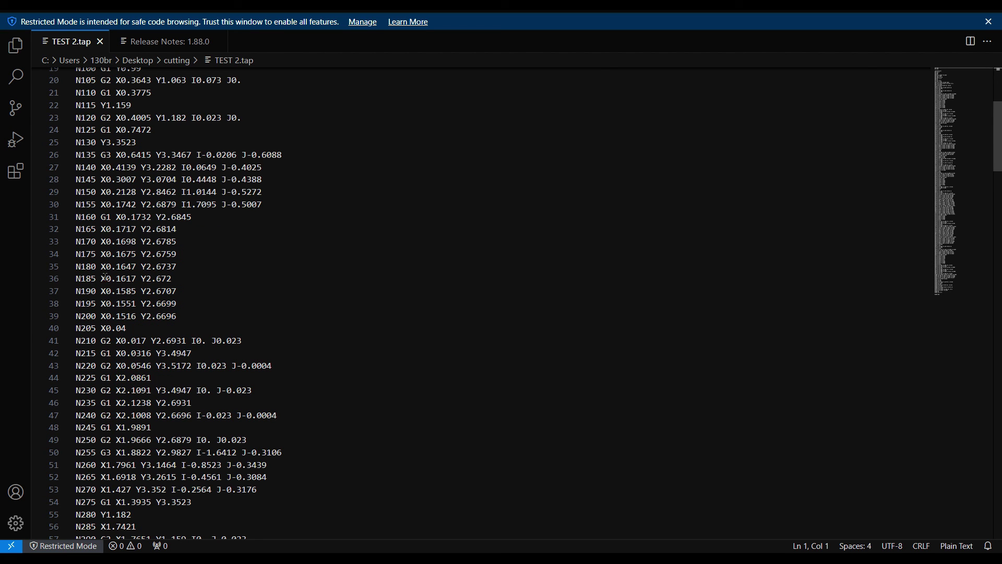
{"action": "scroll", "coordinate": [126, 284], "scroll_direction": "down", "scroll_amount": 6}
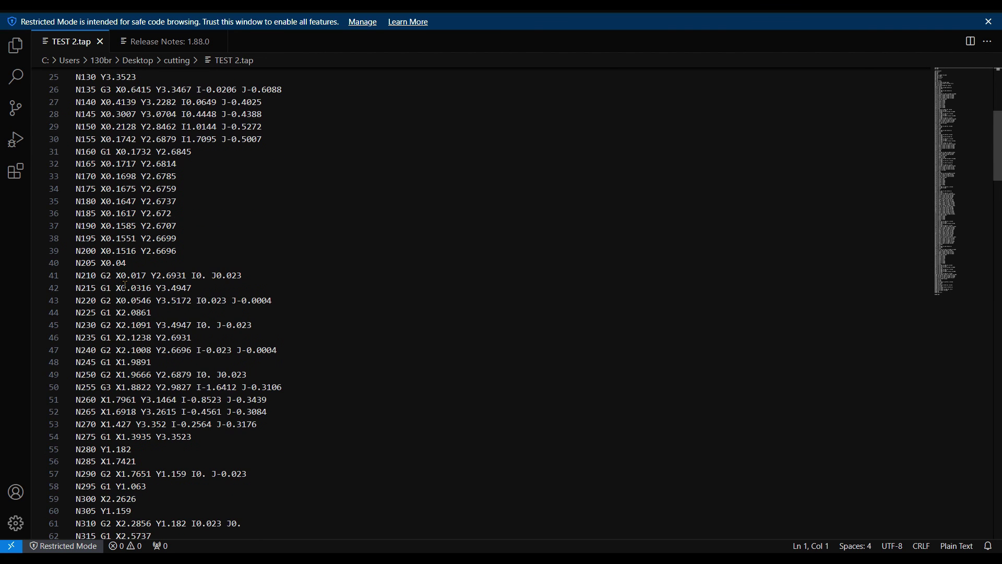
{"action": "scroll", "coordinate": [119, 346], "scroll_direction": "down", "scroll_amount": 11}
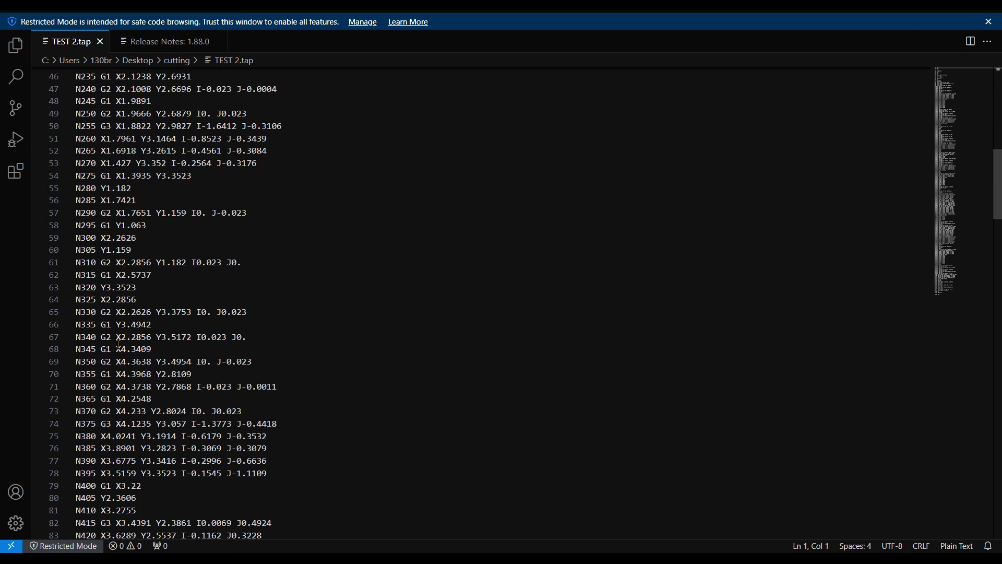
{"action": "scroll", "coordinate": [118, 344], "scroll_direction": "down", "scroll_amount": 10}
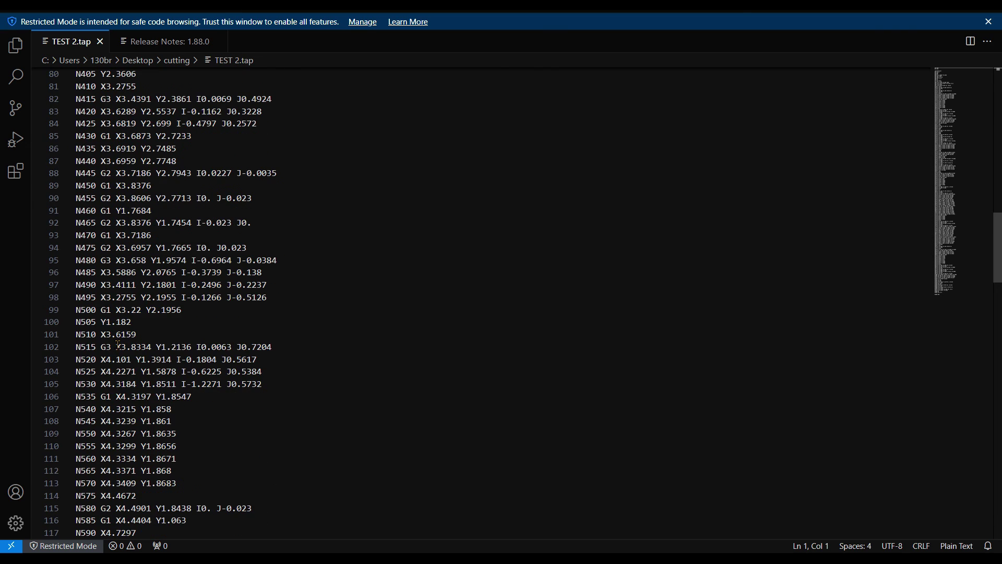
{"action": "scroll", "coordinate": [118, 346], "scroll_direction": "down", "scroll_amount": 15}
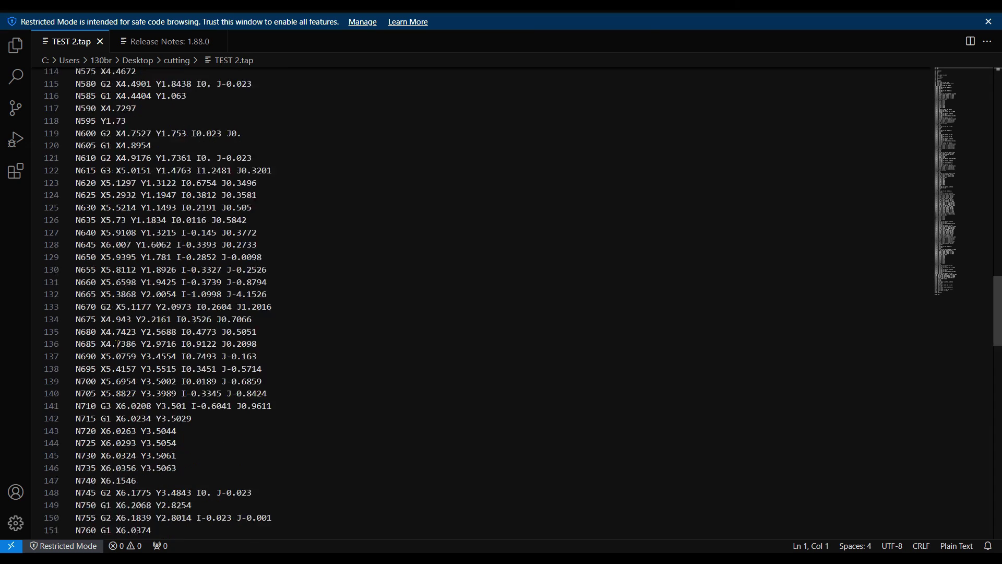
{"action": "scroll", "coordinate": [118, 344], "scroll_direction": "down", "scroll_amount": 12}
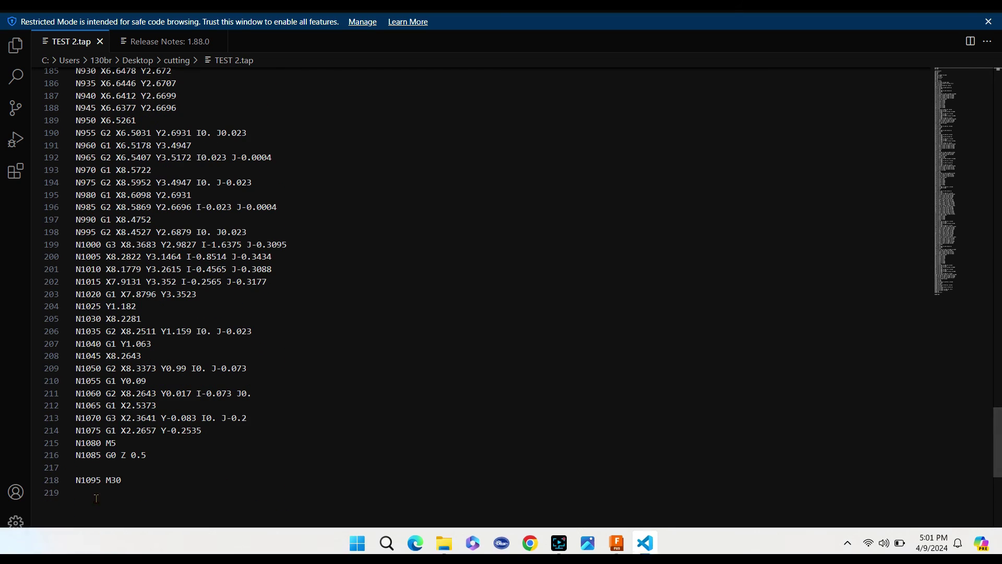
{"action": "scroll", "coordinate": [974, 425], "scroll_direction": "up", "scroll_amount": 10}
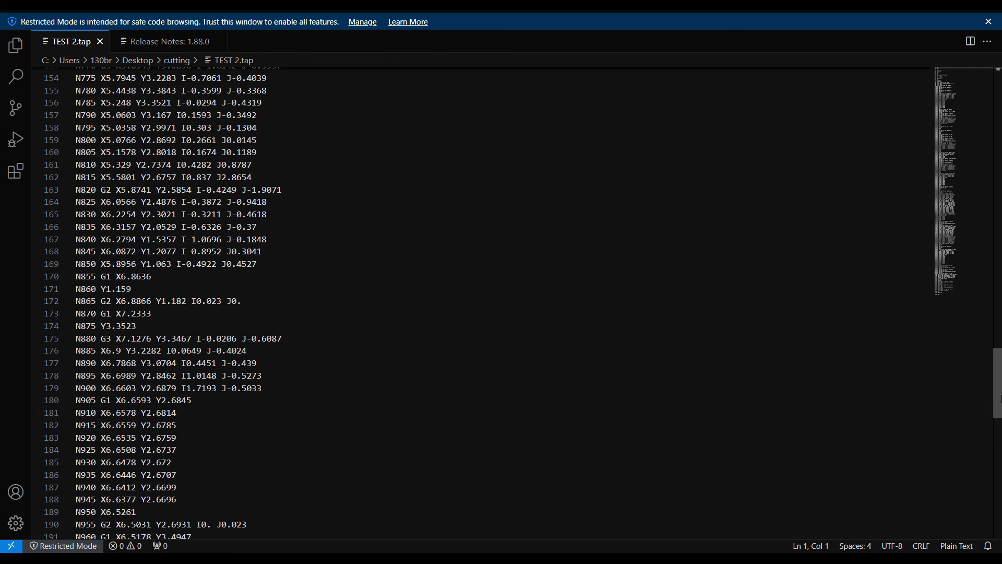
{"action": "scroll", "coordinate": [997, 399], "scroll_direction": "up", "scroll_amount": 20}
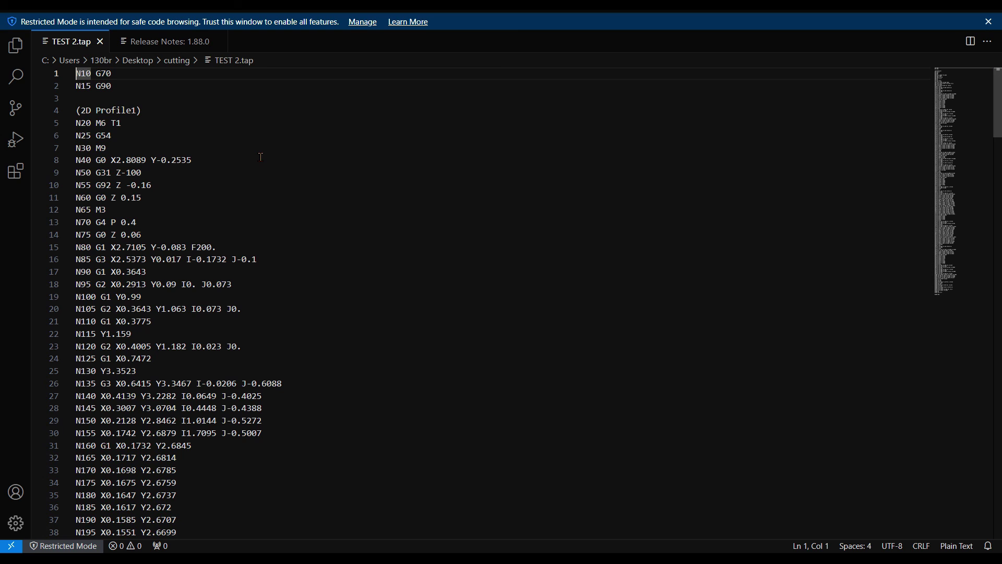
{"action": "left_click", "coordinate": [989, 22]}
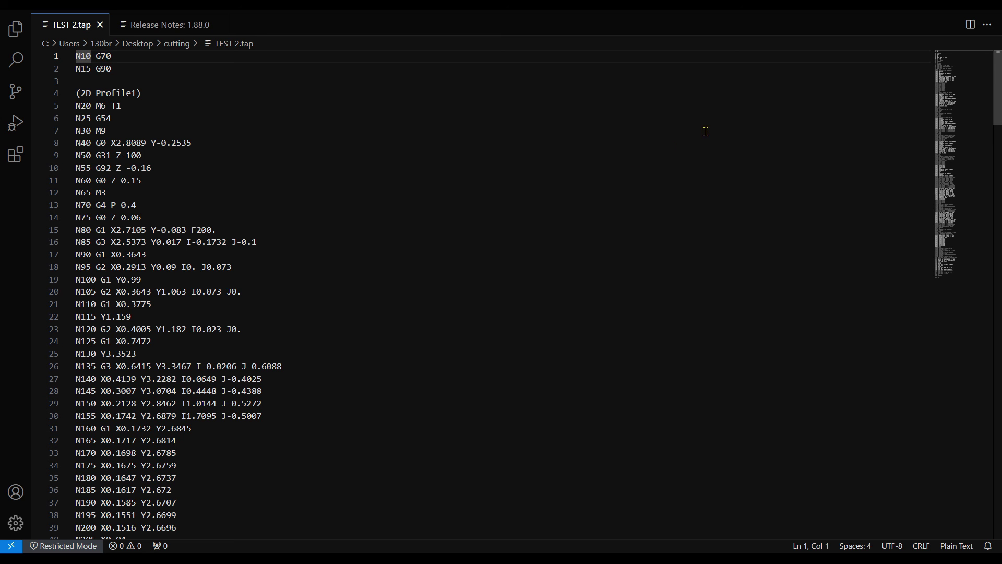
{"action": "key", "text": "alt+F4"}
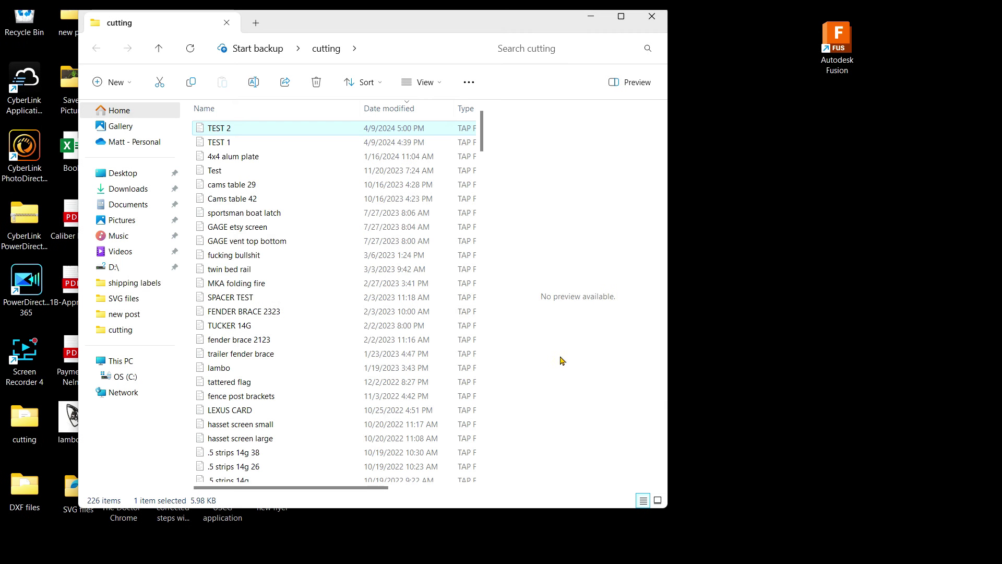
Step: Close the cutting folder's File Explorer window to reveal the desktop
{"action": "left_click", "coordinate": [651, 16]}
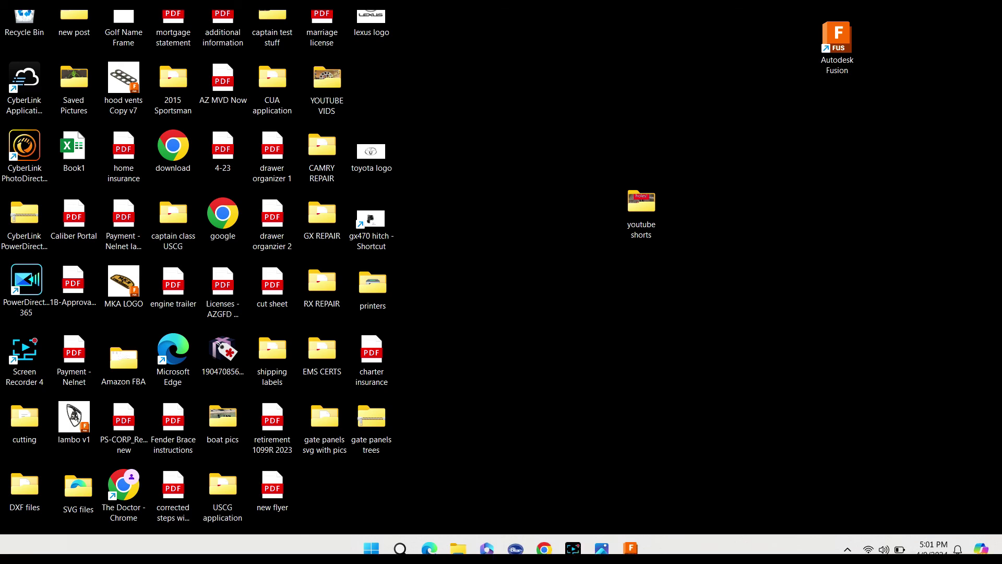